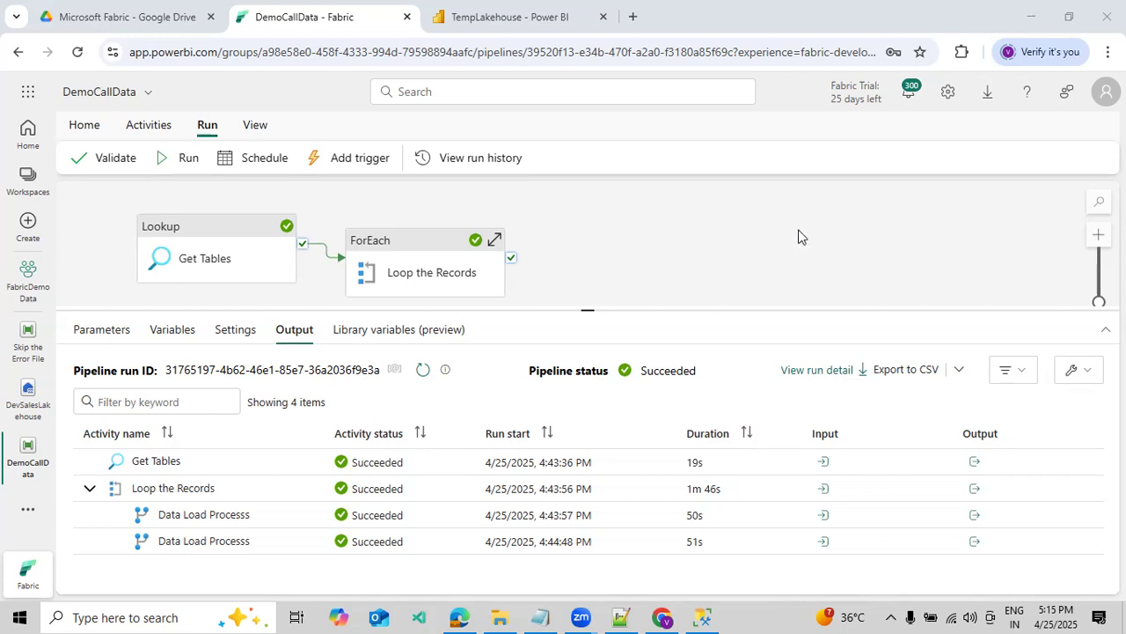
- Switch to SQL Server Management Studio, run SELECT * FROM RegionList, and review the returned RegionInfo rows
{"action": "left_click", "coordinate": [698, 615]}
{"action": "left_click_drag", "start_coordinate": [655, 324], "coordinate": [315, 323]}
{"action": "left_click", "coordinate": [232, 74]}
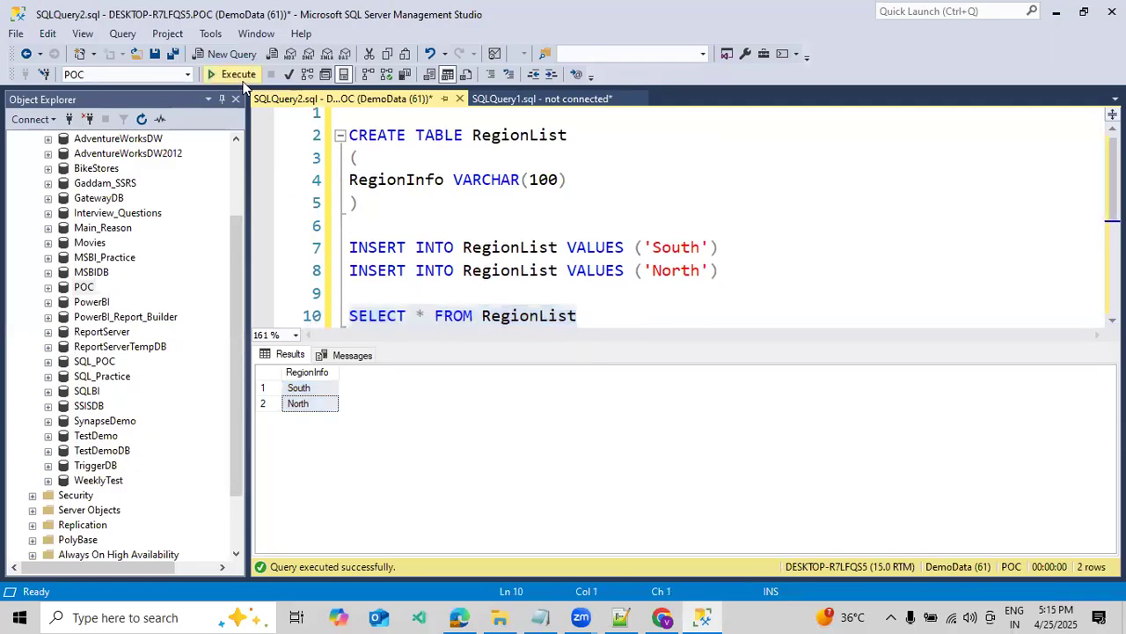
{"action": "left_click_drag", "start_coordinate": [307, 404], "coordinate": [305, 388]}
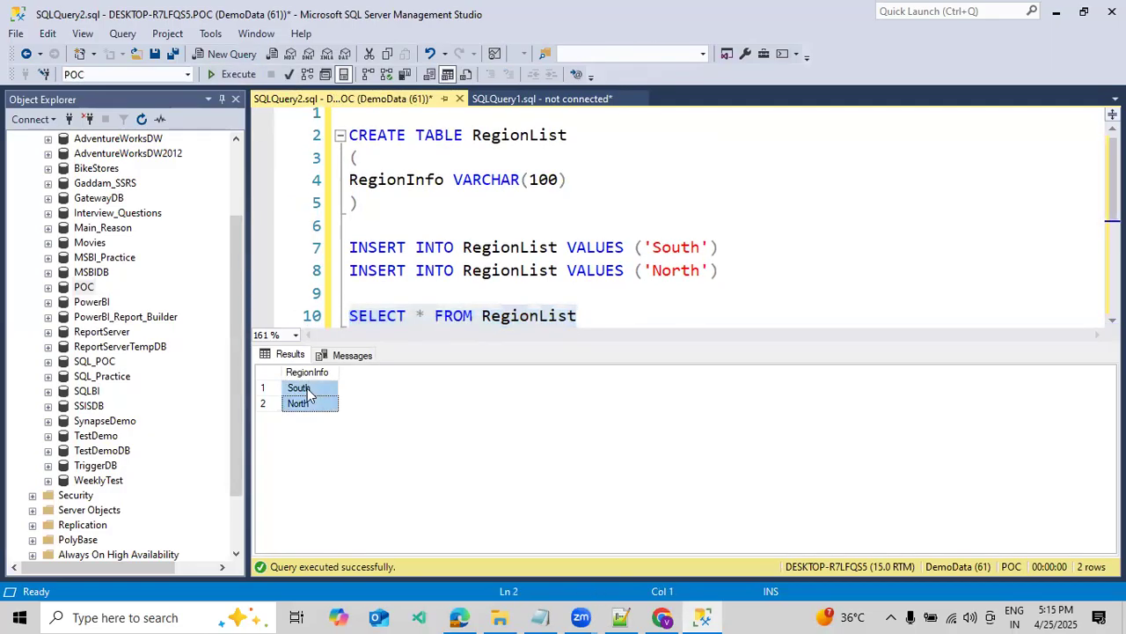
- Return to the Fabric pipeline in Chrome and review the Get Tables lookup's connection and query settings against the SQL query window
{"action": "left_click", "coordinate": [662, 617]}
{"action": "left_click", "coordinate": [168, 234]}
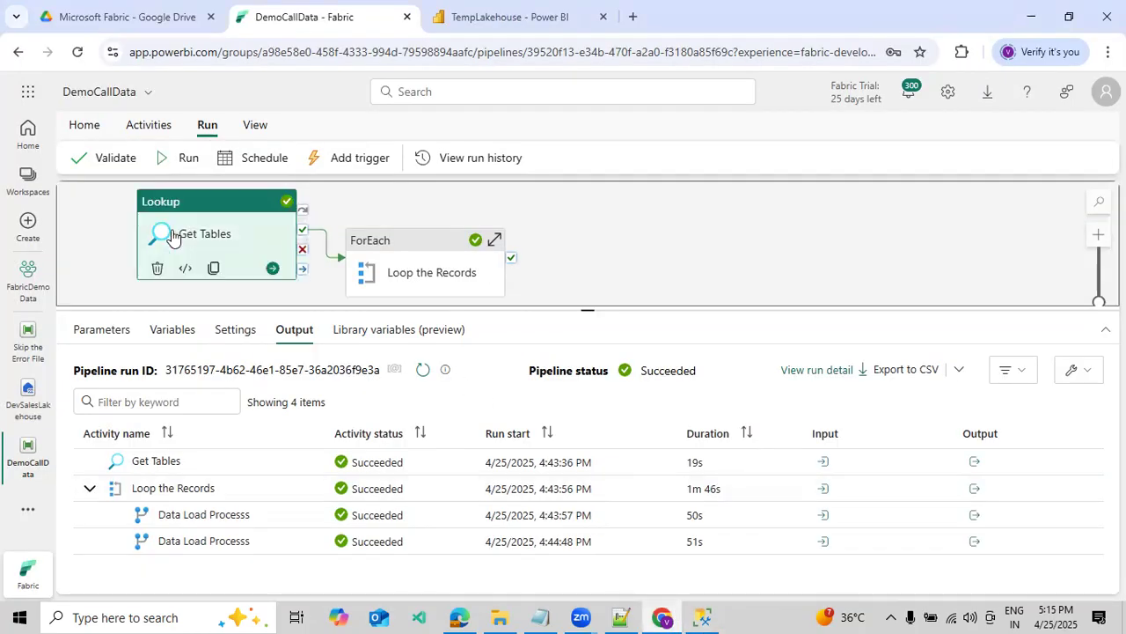
{"action": "left_click", "coordinate": [167, 337]}
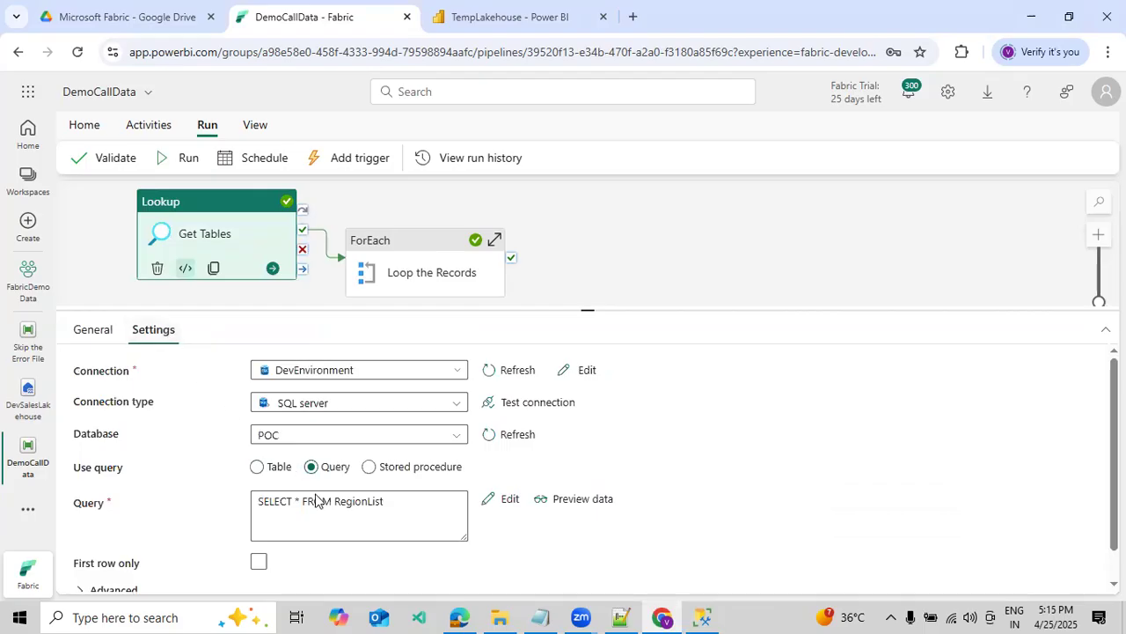
{"action": "left_click", "coordinate": [701, 616]}
{"action": "left_click", "coordinate": [702, 616]}
- Open the activities inside the Loop the Records ForEach and review the Data Load Processs dataflow activity's parameters
{"action": "left_click", "coordinate": [403, 251]}
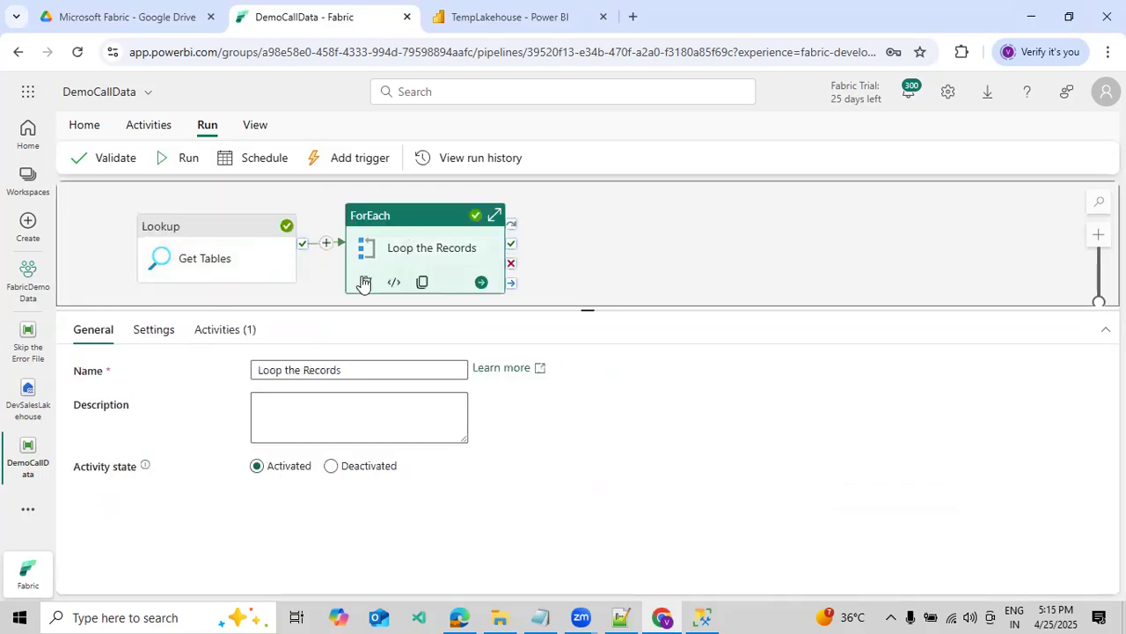
{"action": "left_click", "coordinate": [224, 331]}
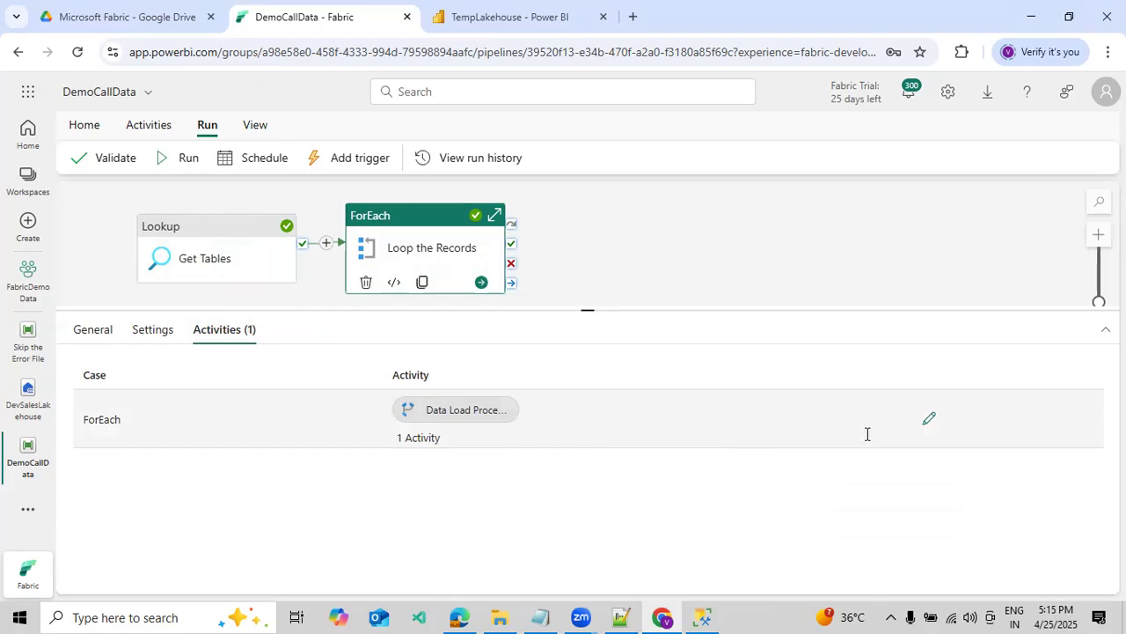
{"action": "left_click", "coordinate": [928, 421]}
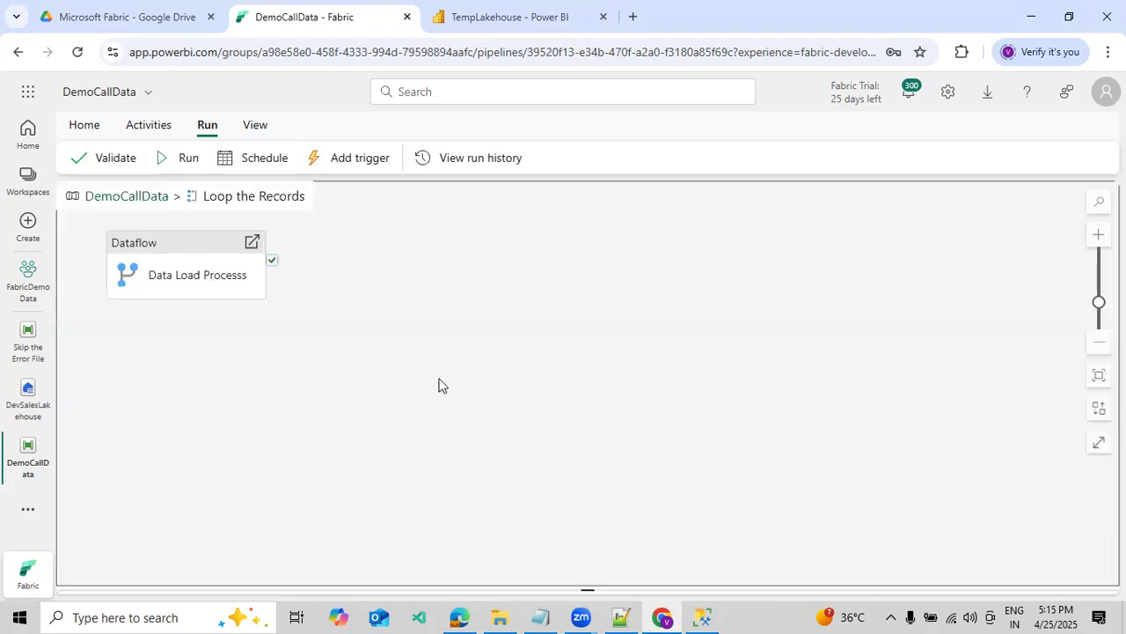
{"action": "left_click", "coordinate": [222, 278]}
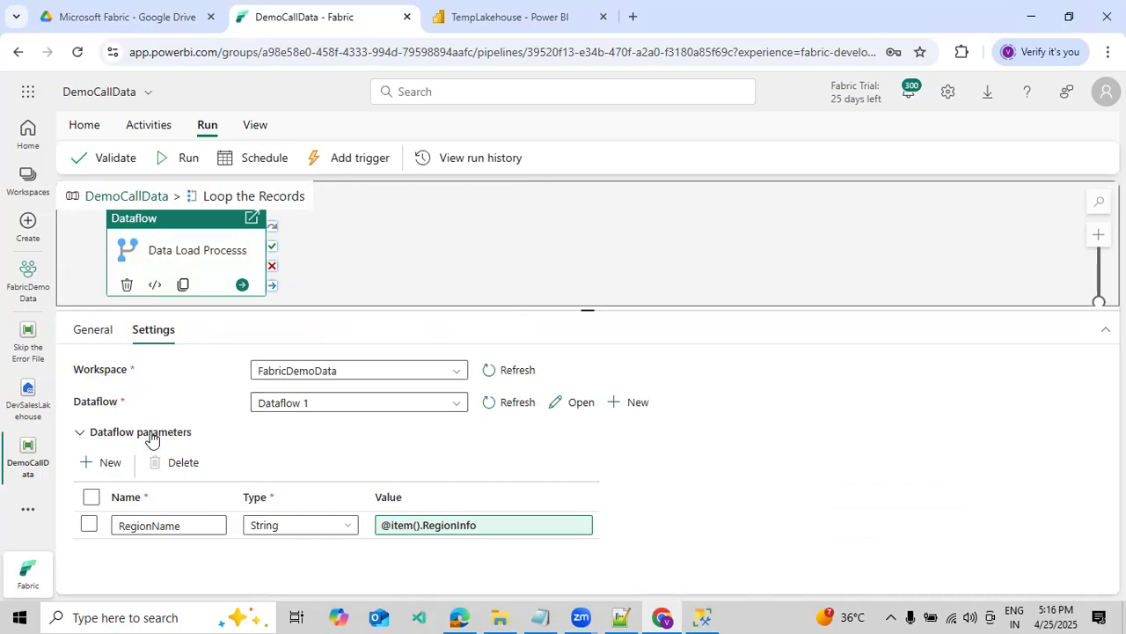
{"action": "left_click_drag", "start_coordinate": [455, 310], "coordinate": [460, 264]}
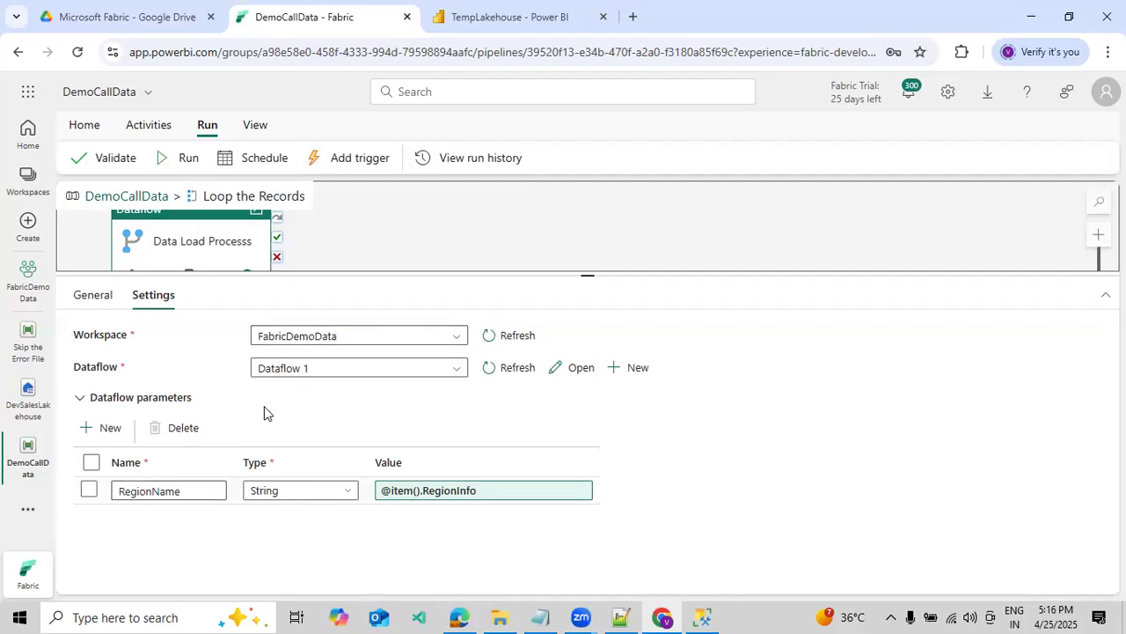
{"action": "left_click", "coordinate": [98, 403]}
{"action": "left_click", "coordinate": [99, 402]}
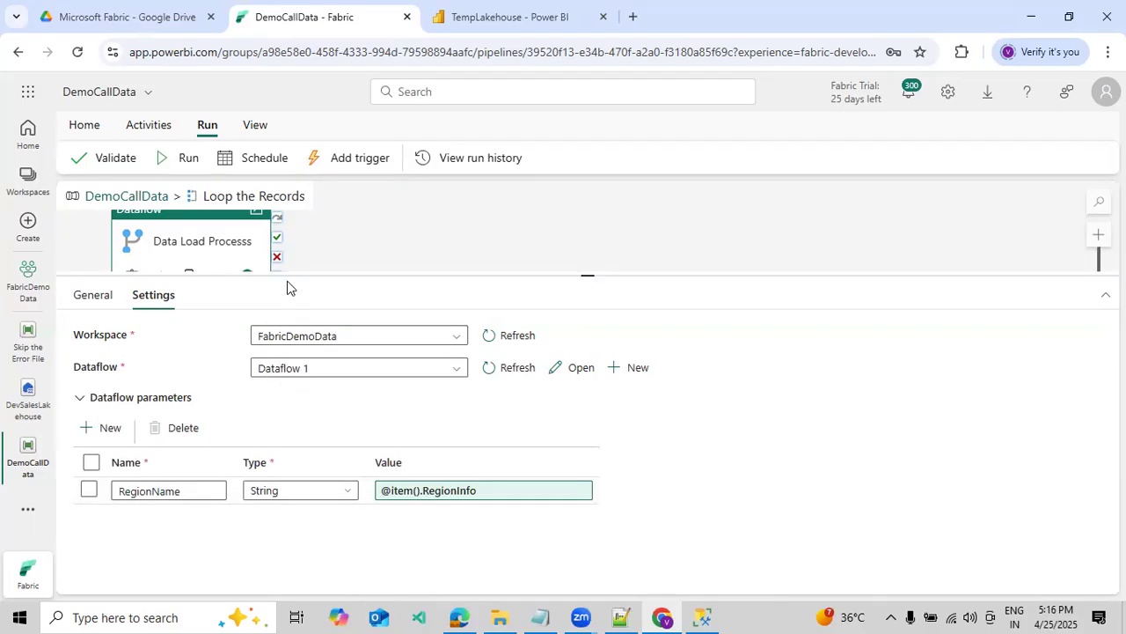
- Open Dataflow 1 for editing and check its option for discovering and overriding parameters, leaving the options unchanged
{"action": "left_click", "coordinate": [575, 372]}
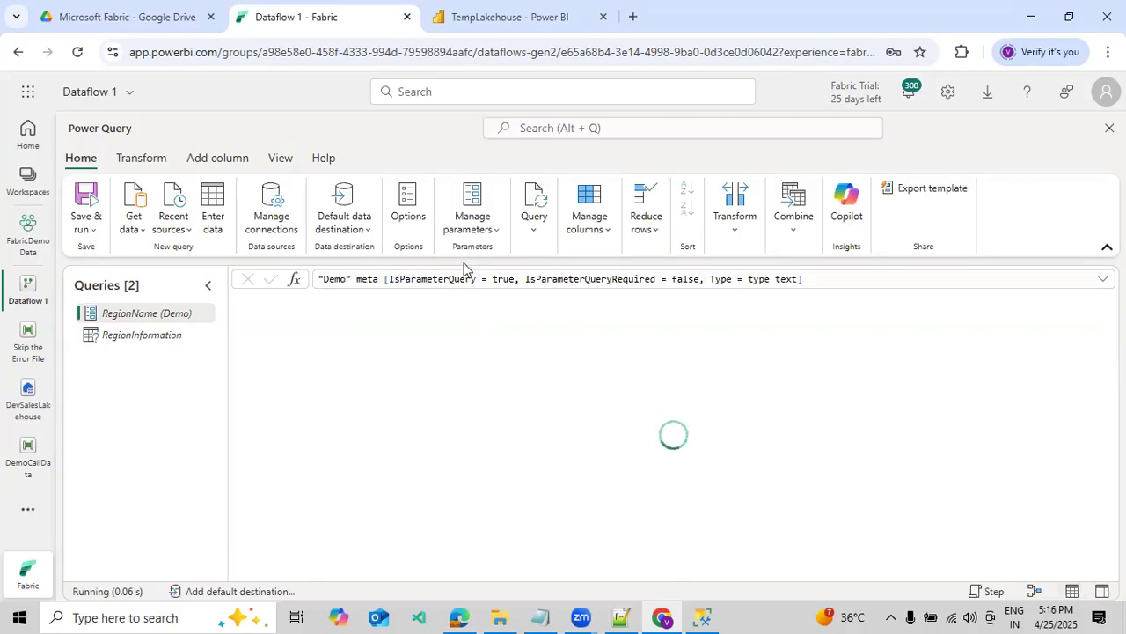
{"action": "left_click", "coordinate": [410, 220]}
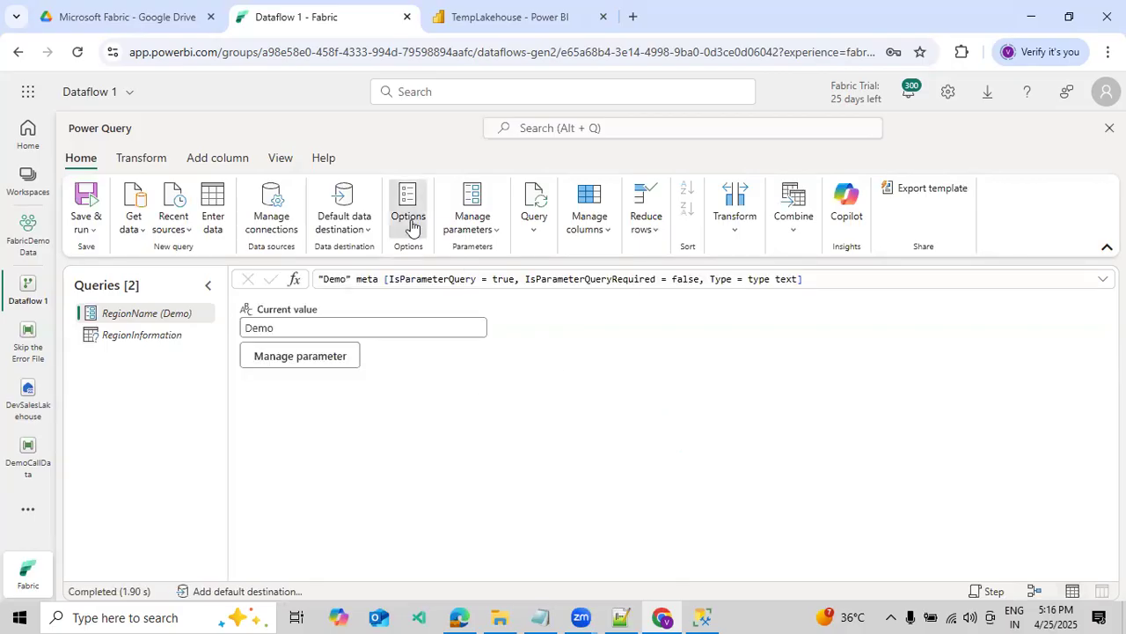
{"action": "left_click", "coordinate": [381, 496]}
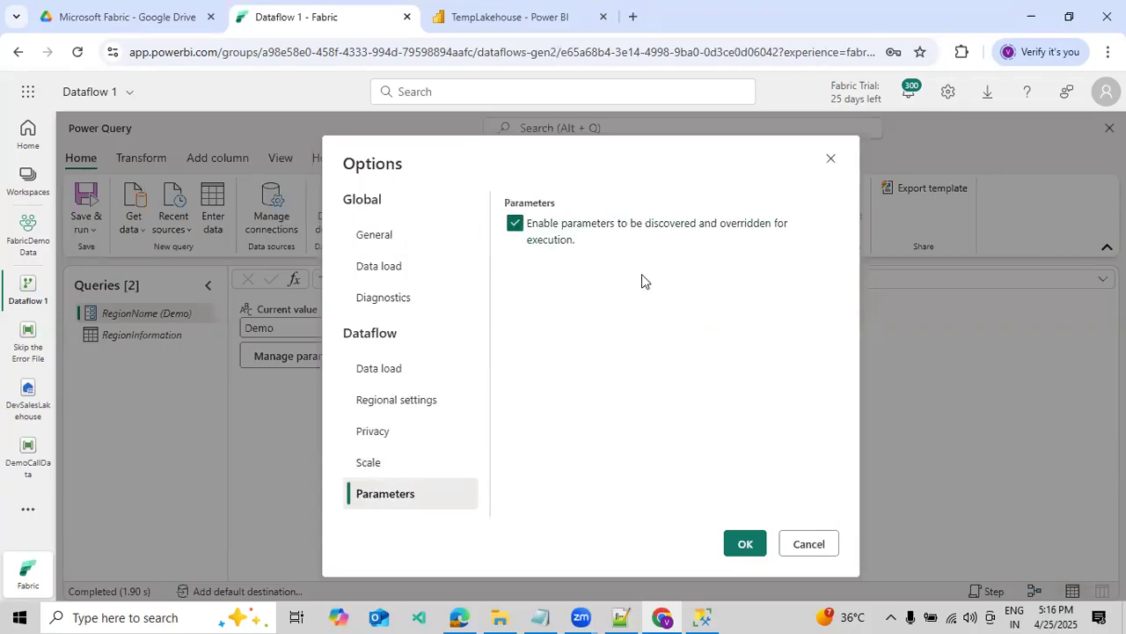
{"action": "left_click", "coordinate": [810, 544]}
- Review the RegionName parameter's definition and default value, compare it with the RegionList rows in Management Studio, and dismiss the parameter settings
{"action": "left_click", "coordinate": [495, 233]}
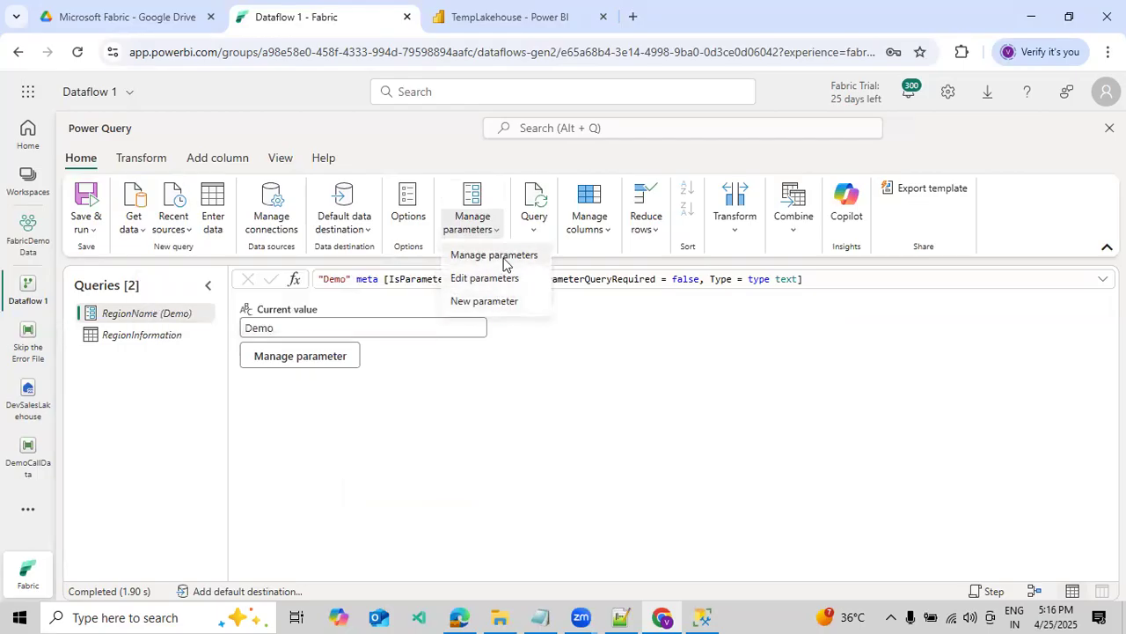
{"action": "left_click", "coordinate": [503, 260]}
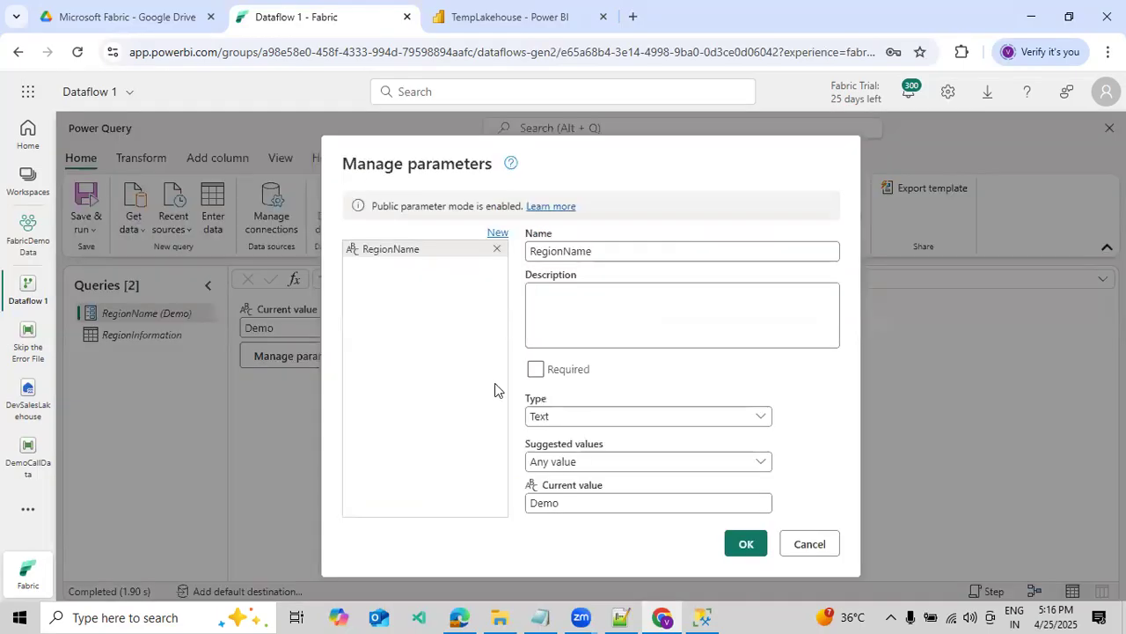
{"action": "double_click", "coordinate": [556, 504]}
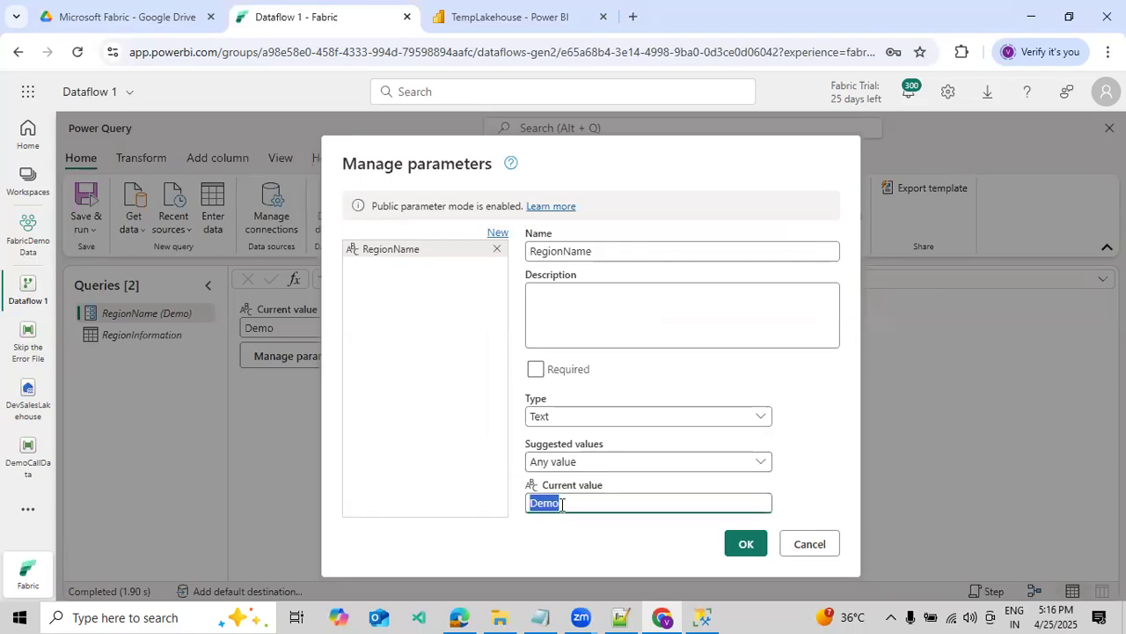
{"action": "left_click", "coordinate": [695, 614]}
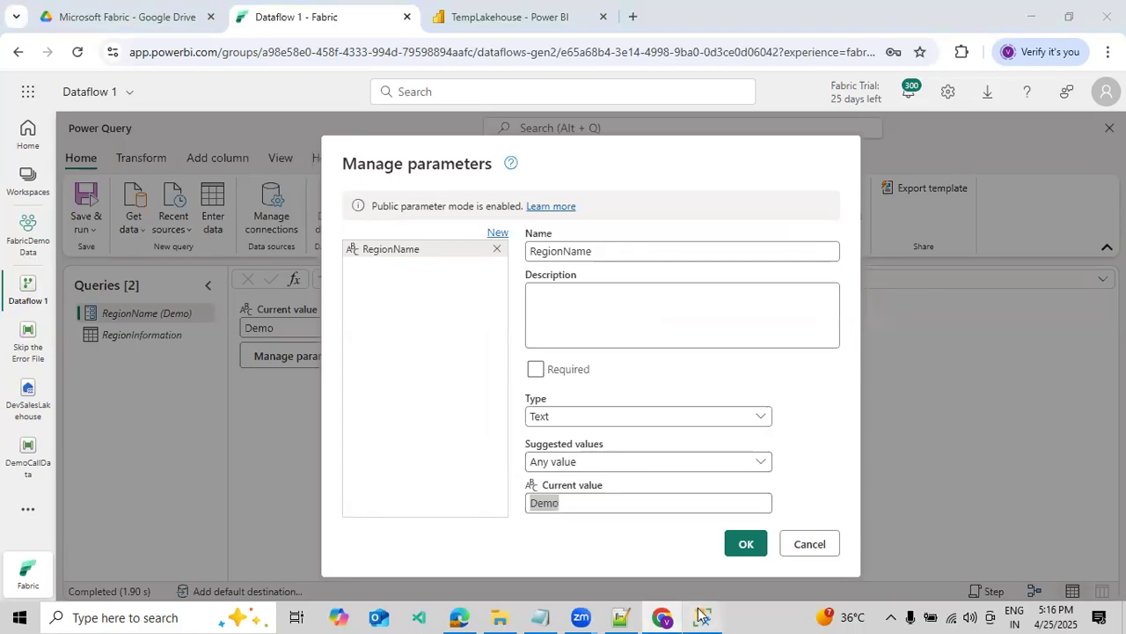
{"action": "left_click", "coordinate": [315, 398]}
{"action": "left_click_drag", "start_coordinate": [311, 389], "coordinate": [310, 398]}
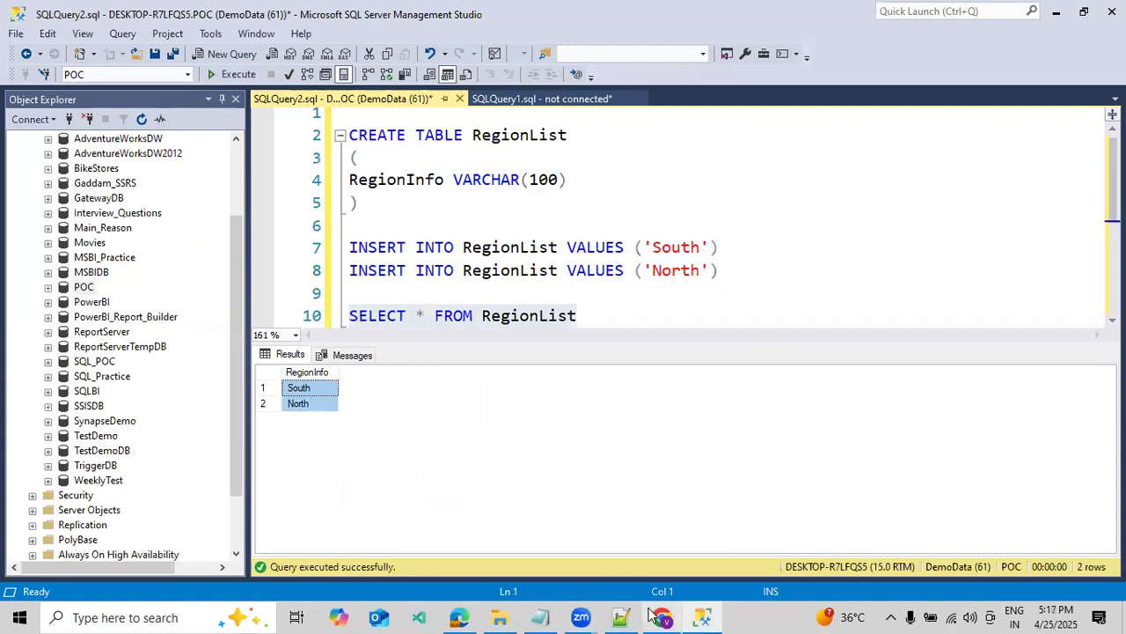
{"action": "key", "text": "alt+Tab"}
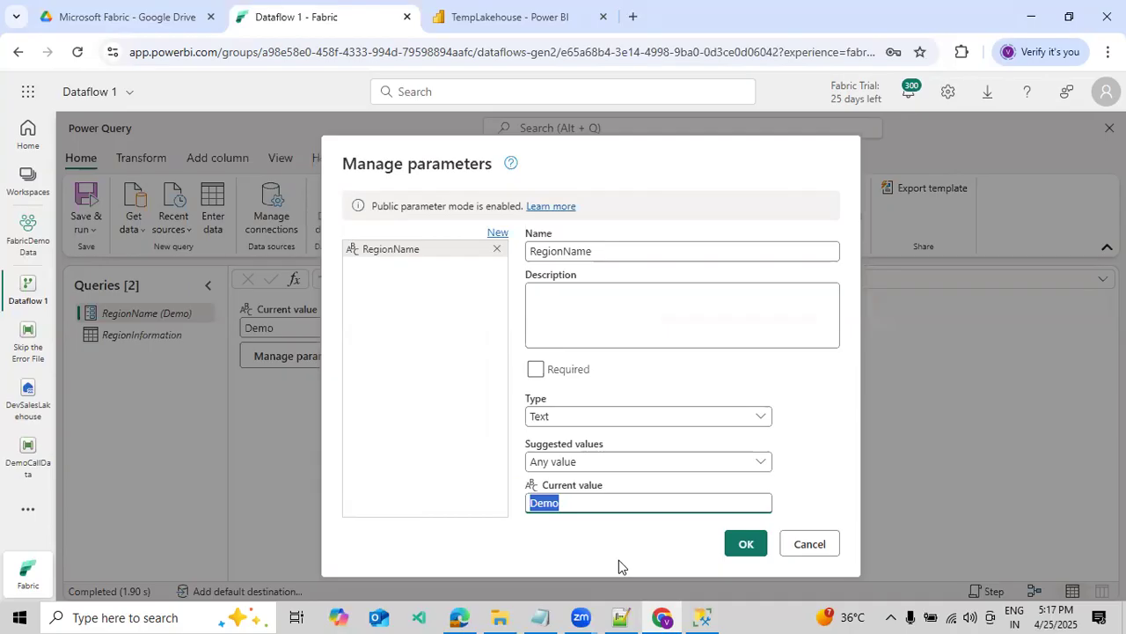
{"action": "left_click", "coordinate": [539, 502]}
{"action": "double_click", "coordinate": [552, 503]}
{"action": "left_click", "coordinate": [823, 544]}
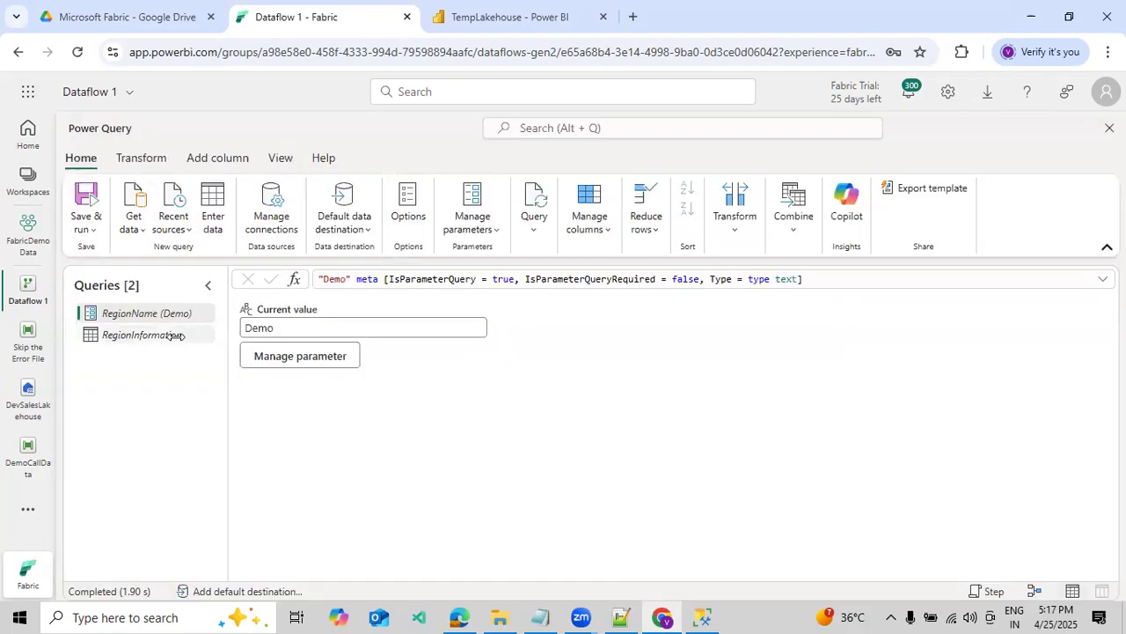
- Inspect the RegionInformation query's Region filter and the equals text-filter dialog, then dismiss it without applying a filter
{"action": "left_click", "coordinate": [176, 335]}
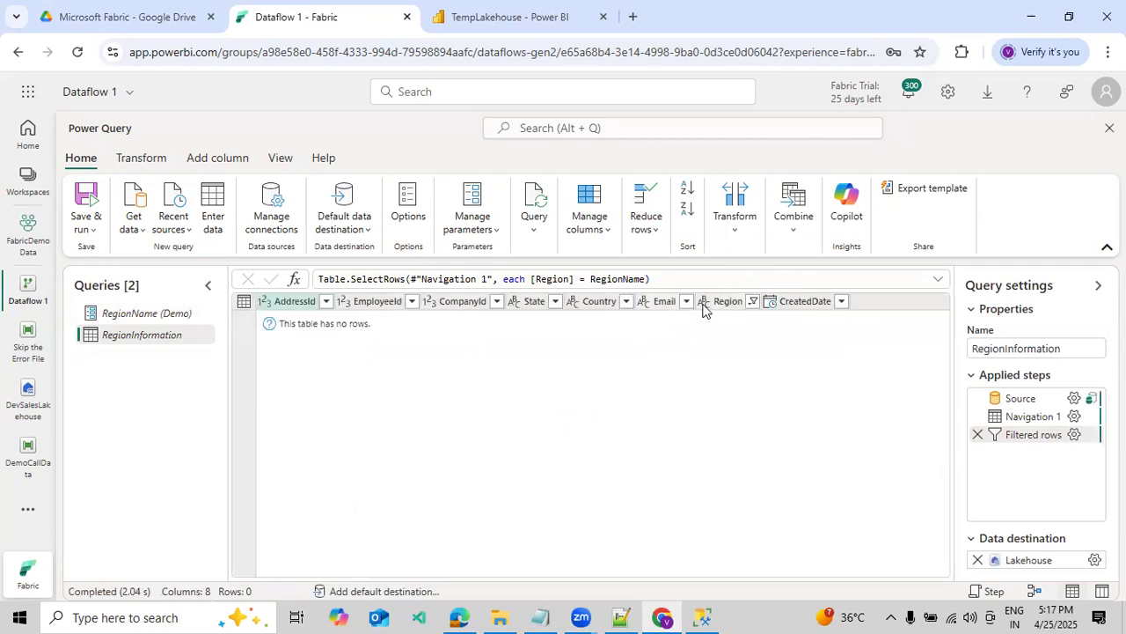
{"action": "left_click", "coordinate": [754, 301]}
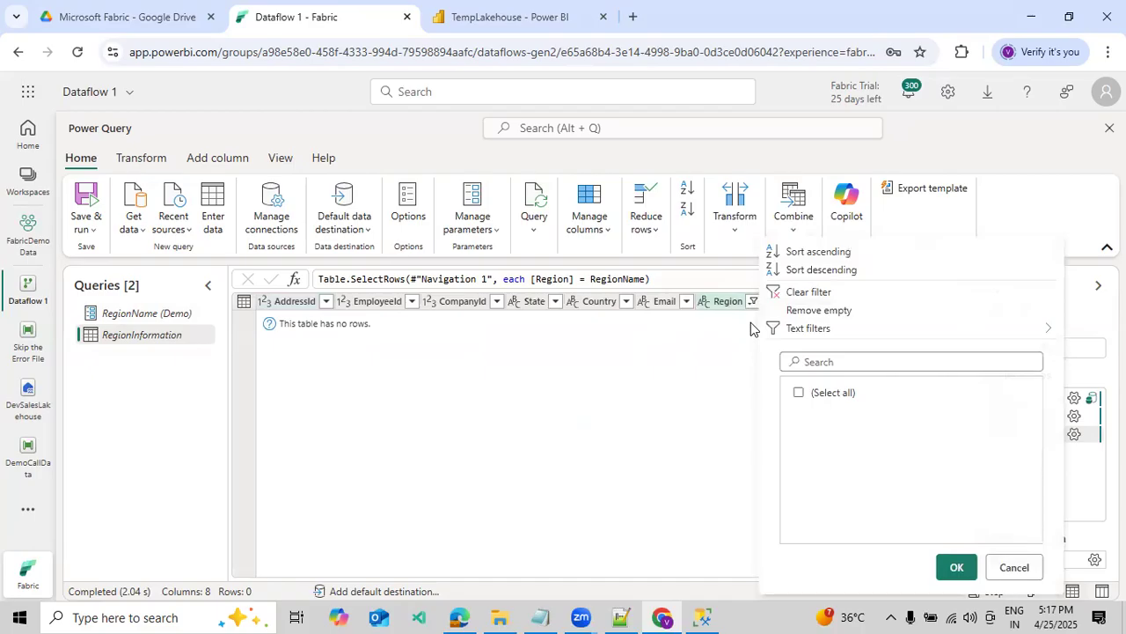
{"action": "mouse_move", "coordinate": [795, 329]}
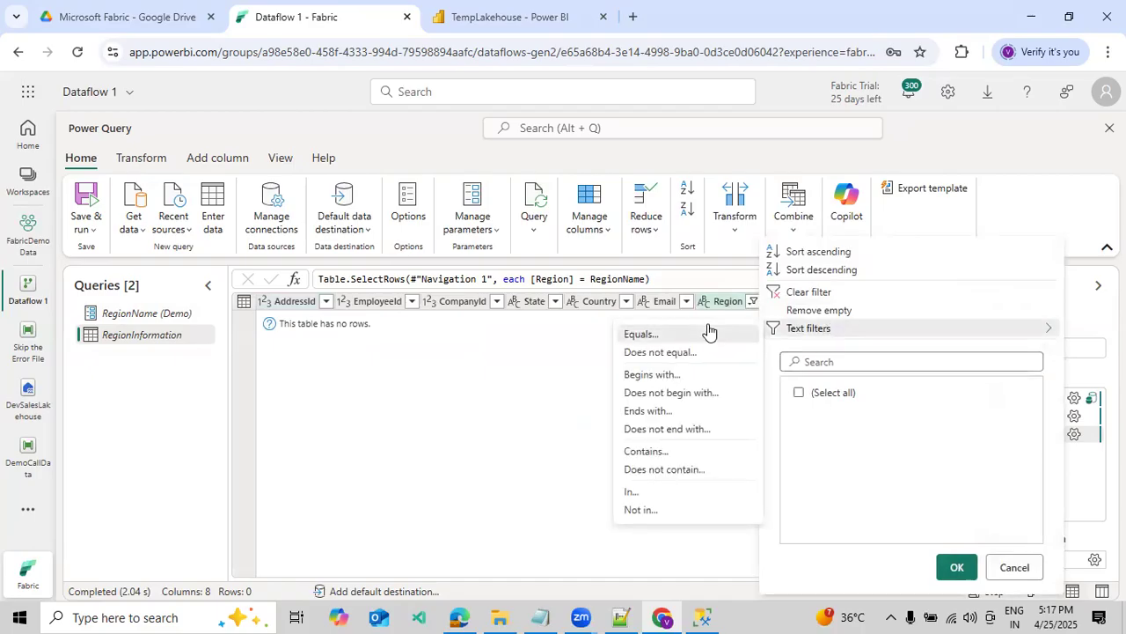
{"action": "left_click", "coordinate": [710, 333]}
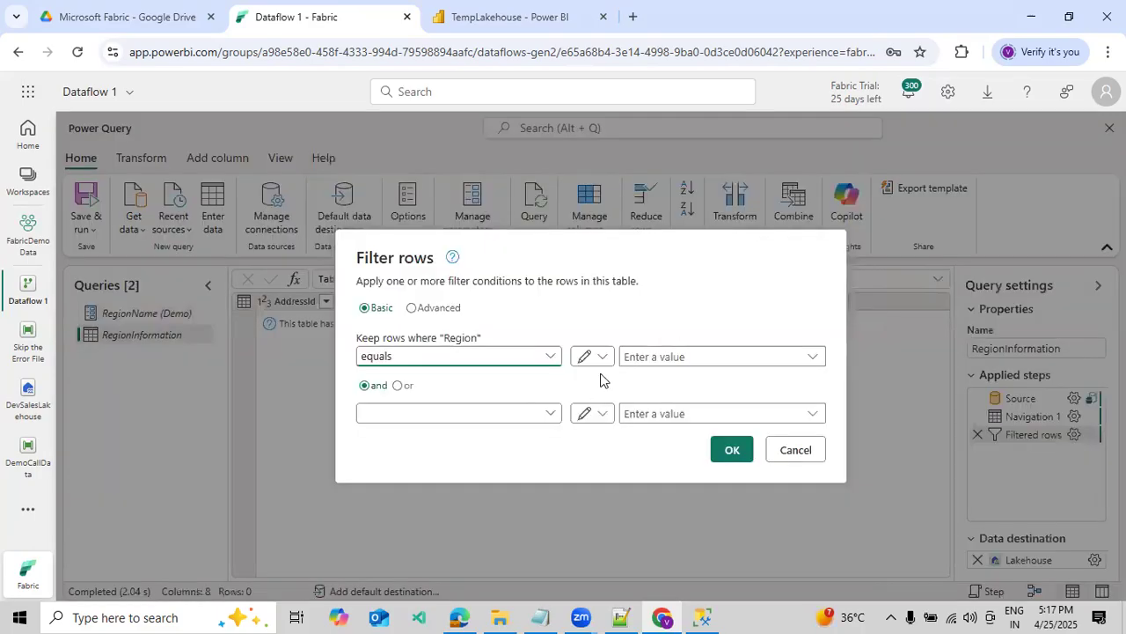
{"action": "left_click", "coordinate": [793, 450]}
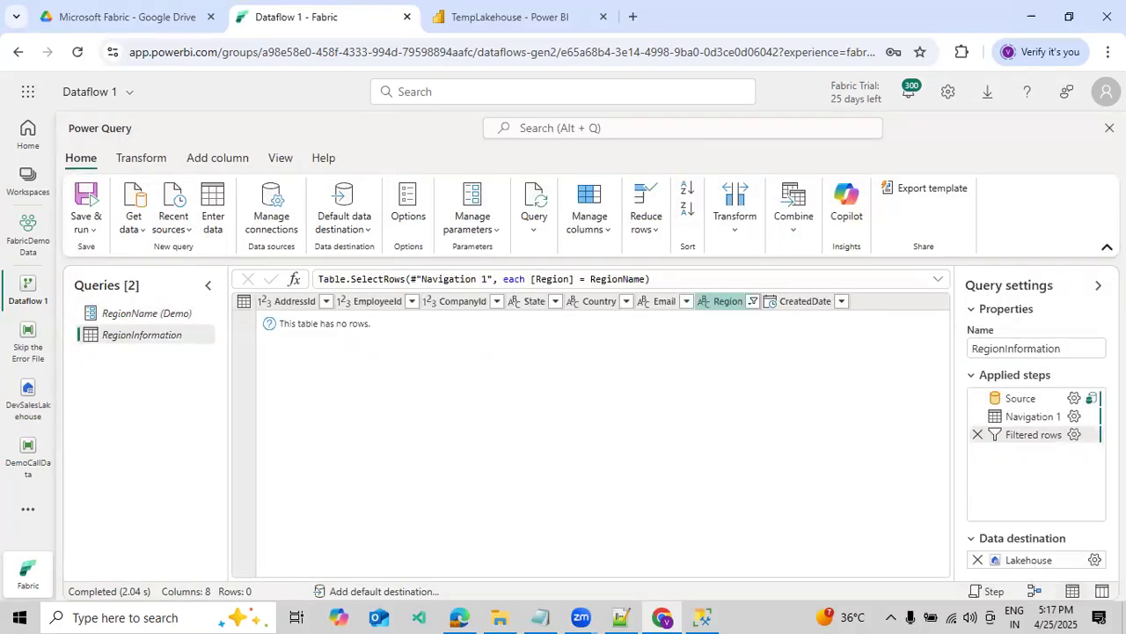
- Review the RegionInformation query's lakehouse destination and table name setting, check the region rows in Management Studio, and cancel the destination setup
{"action": "left_click", "coordinate": [1095, 560]}
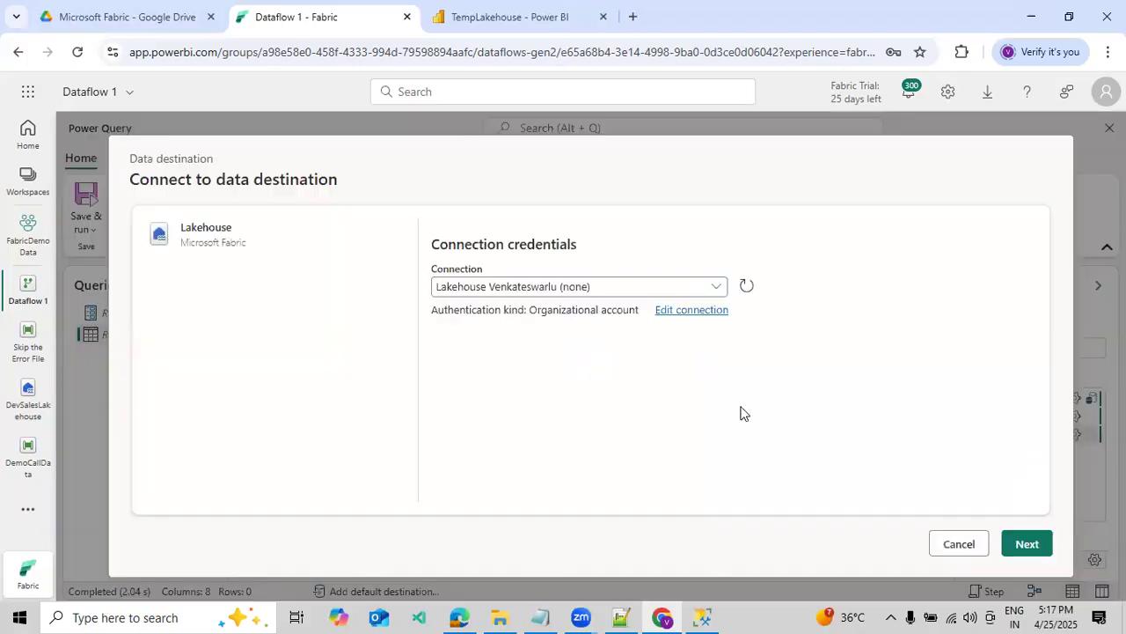
{"action": "left_click", "coordinate": [1022, 543]}
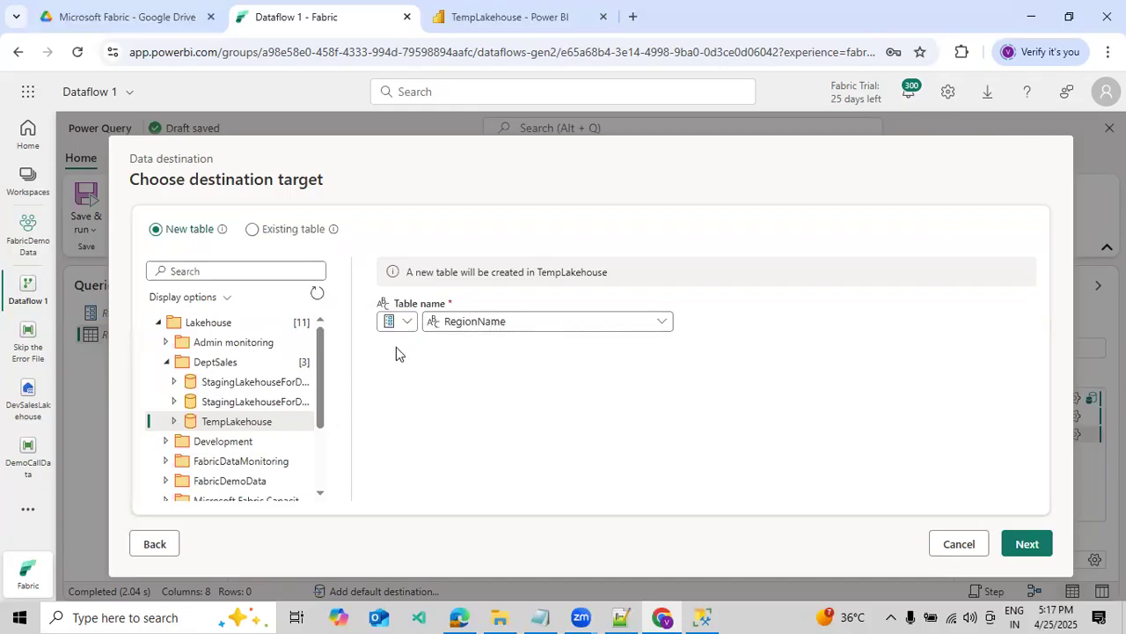
{"action": "left_click", "coordinate": [703, 616]}
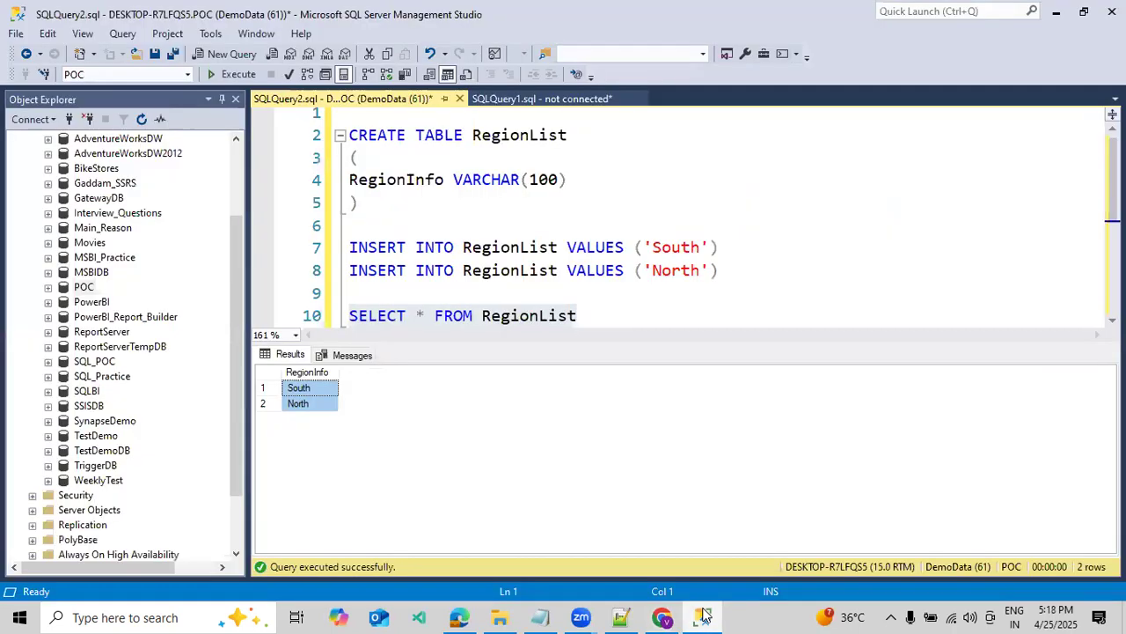
{"action": "left_click", "coordinate": [702, 617]}
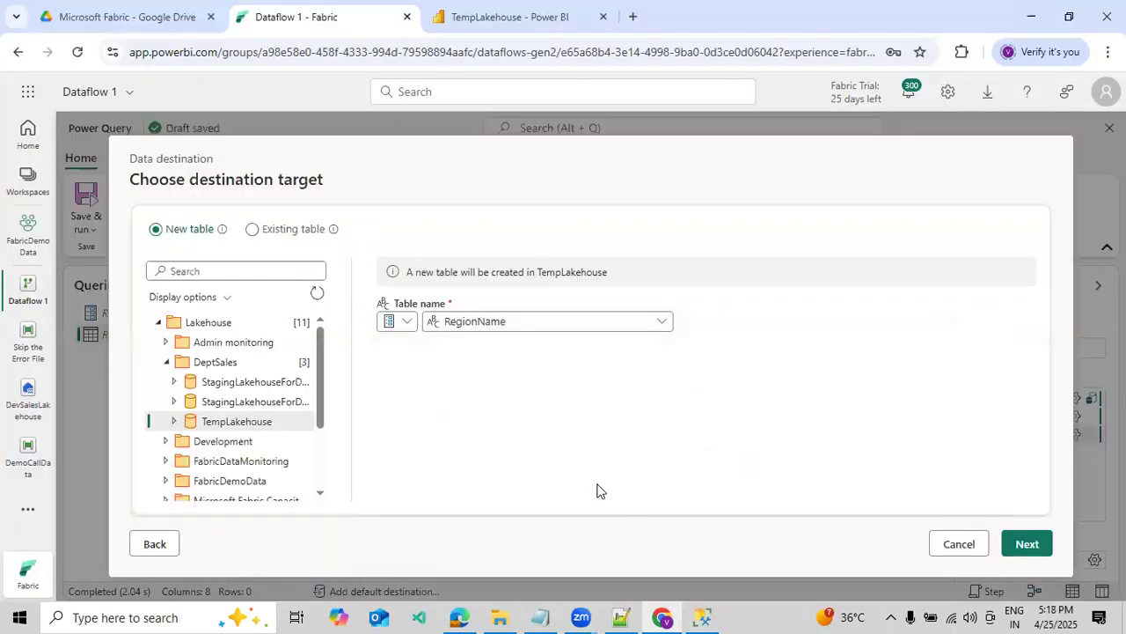
{"action": "left_click", "coordinate": [949, 543]}
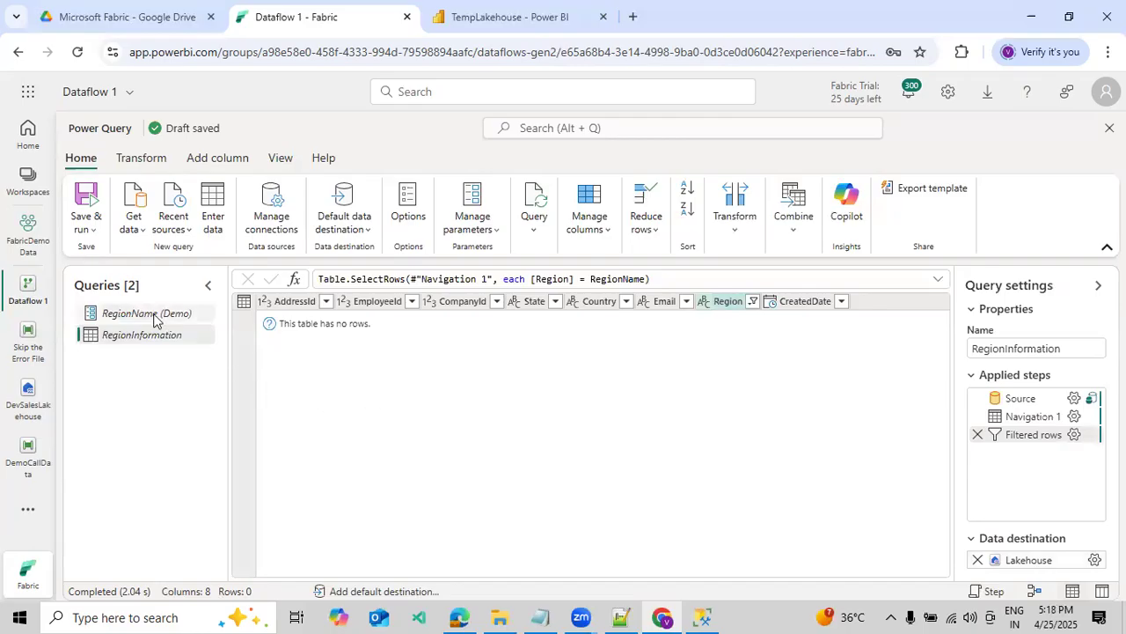
- Close Dataflow 1 discarding unsaved changes, reopen the DemoCallData pipeline, and enlarge the canvas showing the Data Load Processs activity
{"action": "left_click", "coordinate": [205, 322]}
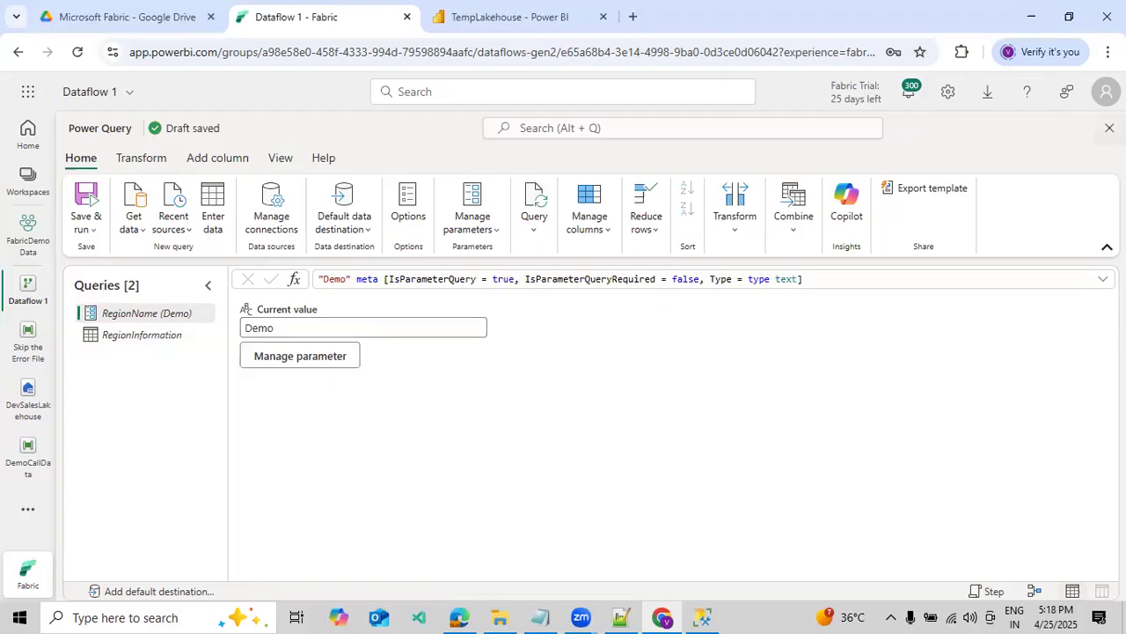
{"action": "left_click", "coordinate": [1110, 128]}
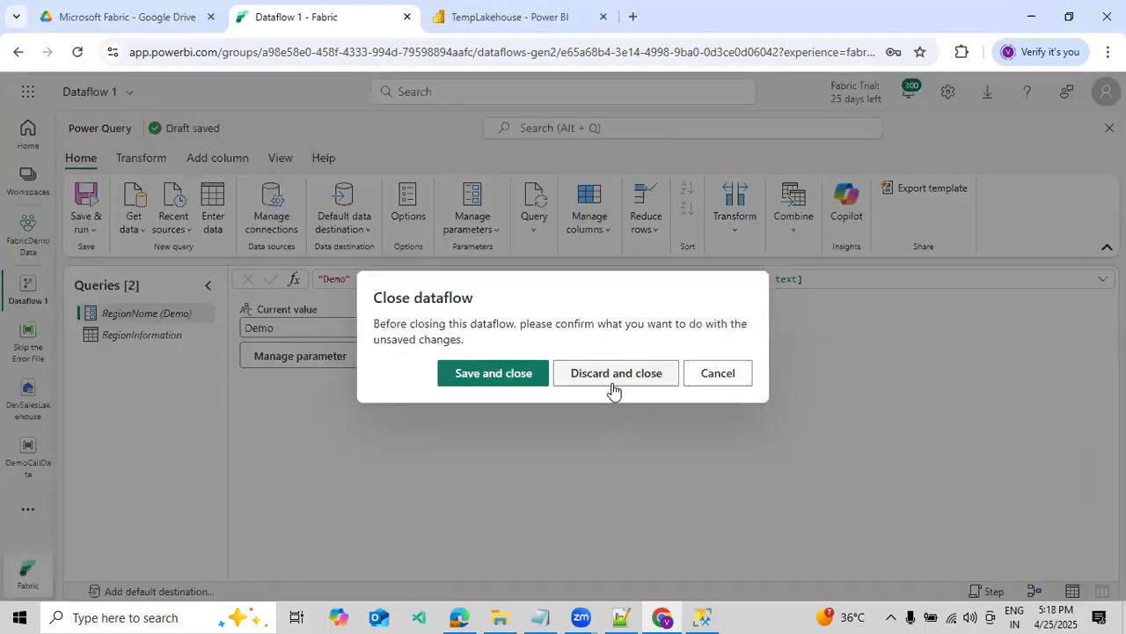
{"action": "left_click", "coordinate": [615, 383]}
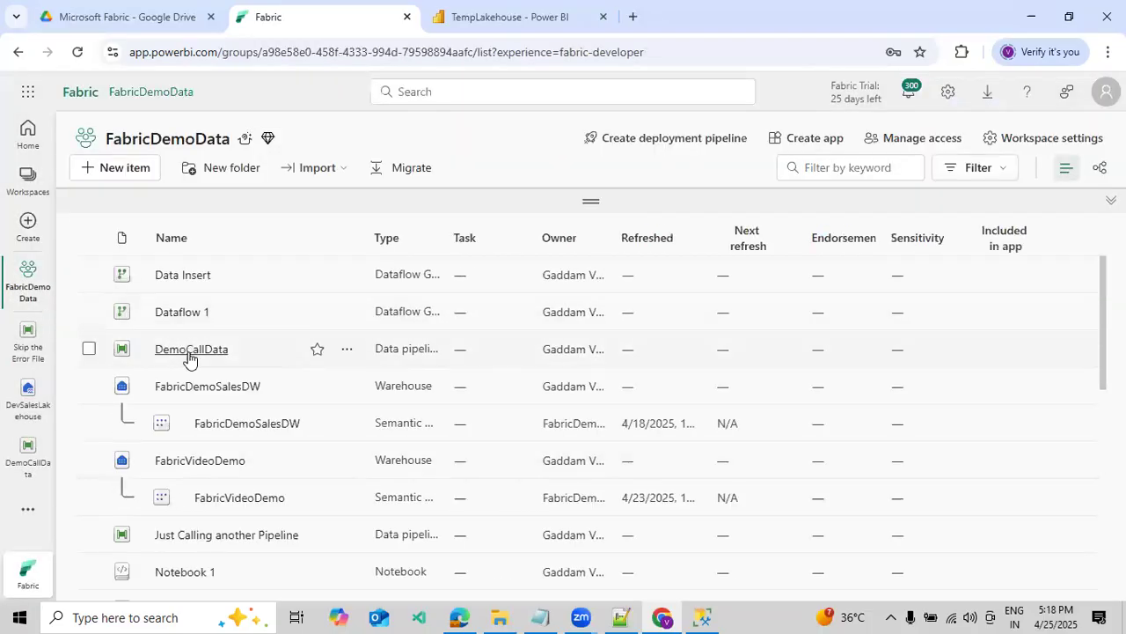
{"action": "left_click", "coordinate": [186, 352]}
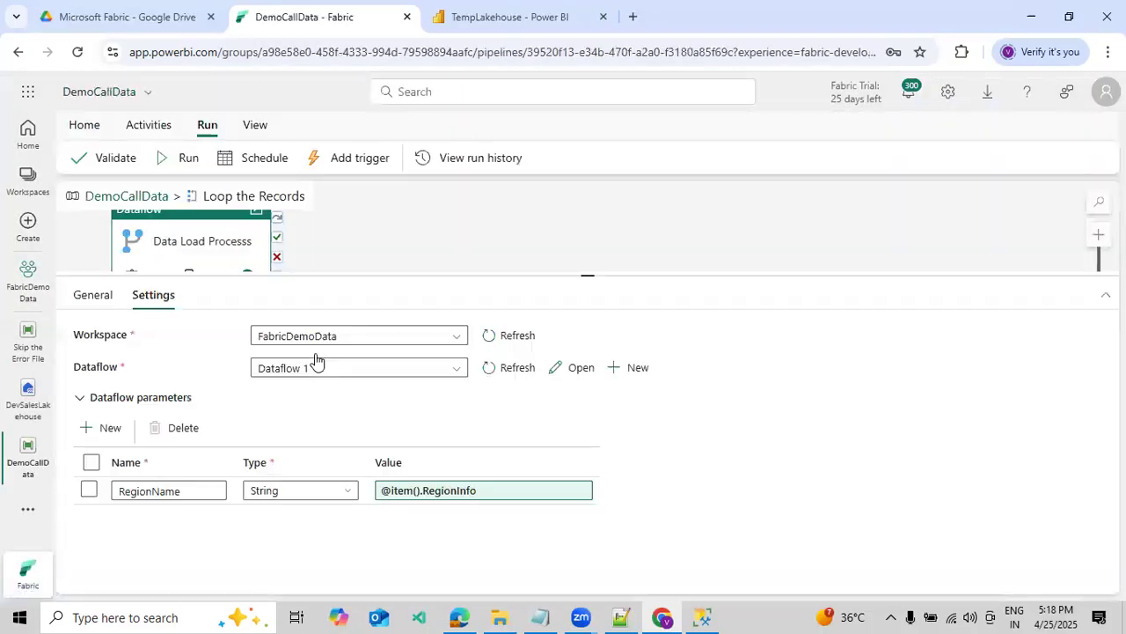
{"action": "left_click_drag", "start_coordinate": [385, 277], "coordinate": [435, 368]}
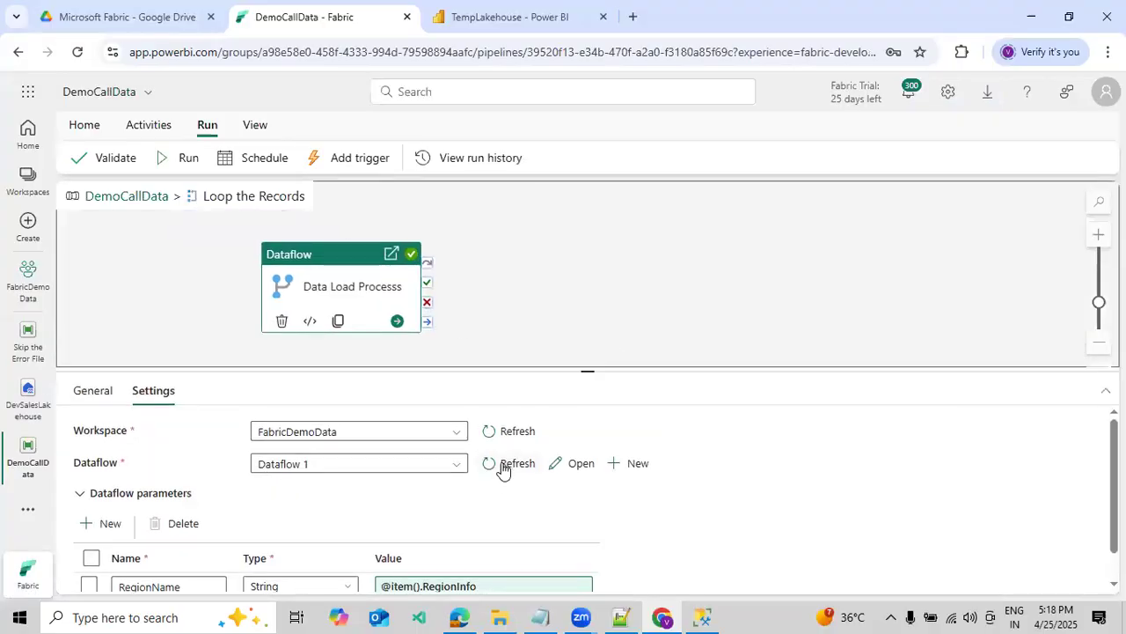
{"action": "scroll", "coordinate": [440, 501], "scroll_direction": "down", "scroll_amount": 1}
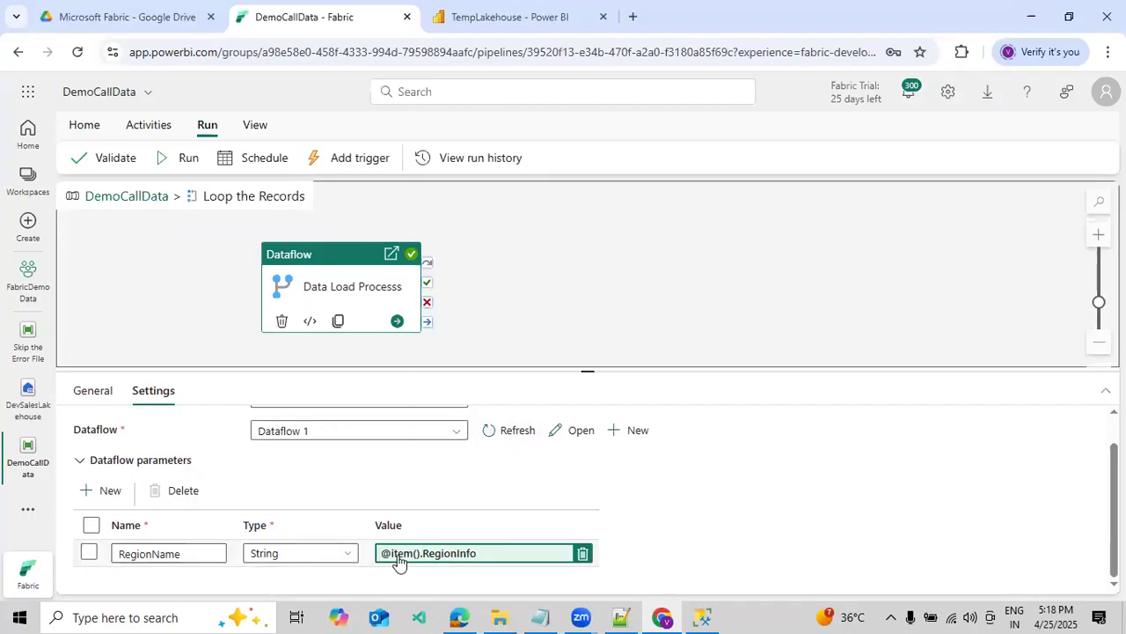
{"action": "left_click", "coordinate": [702, 618]}
{"action": "double_click", "coordinate": [411, 181]}
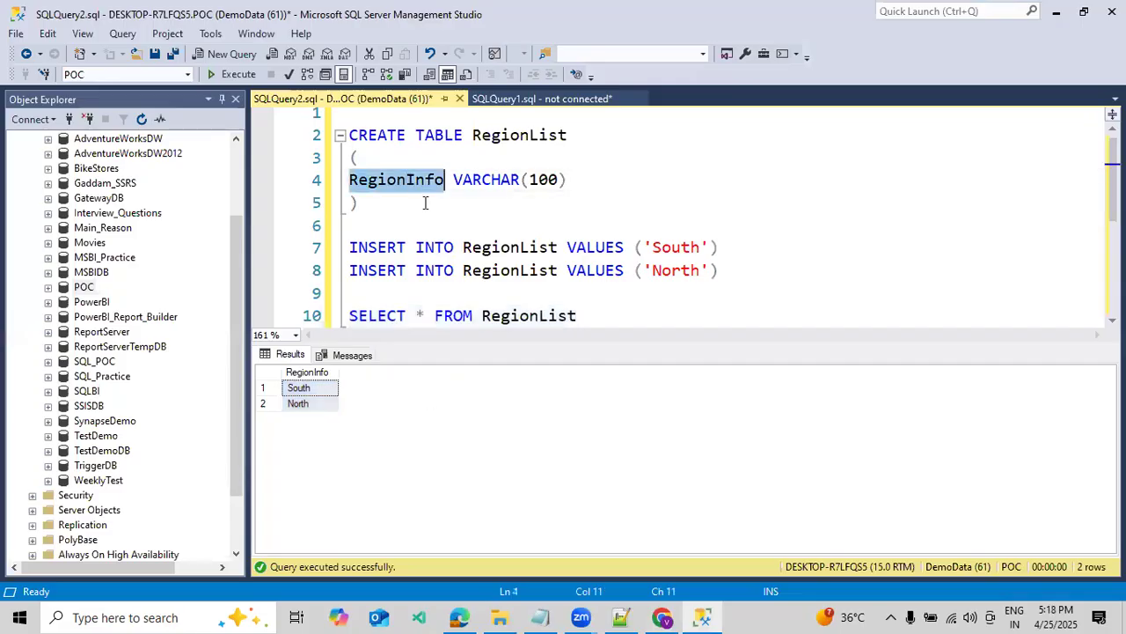
{"action": "left_click", "coordinate": [661, 617]}
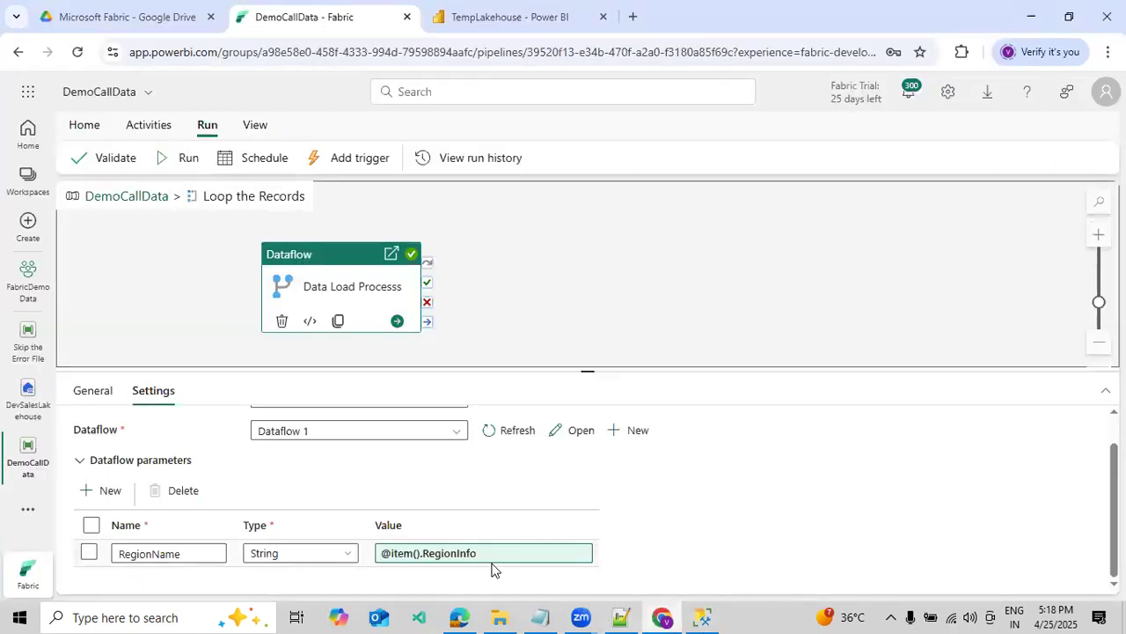
{"action": "left_click", "coordinate": [137, 195]}
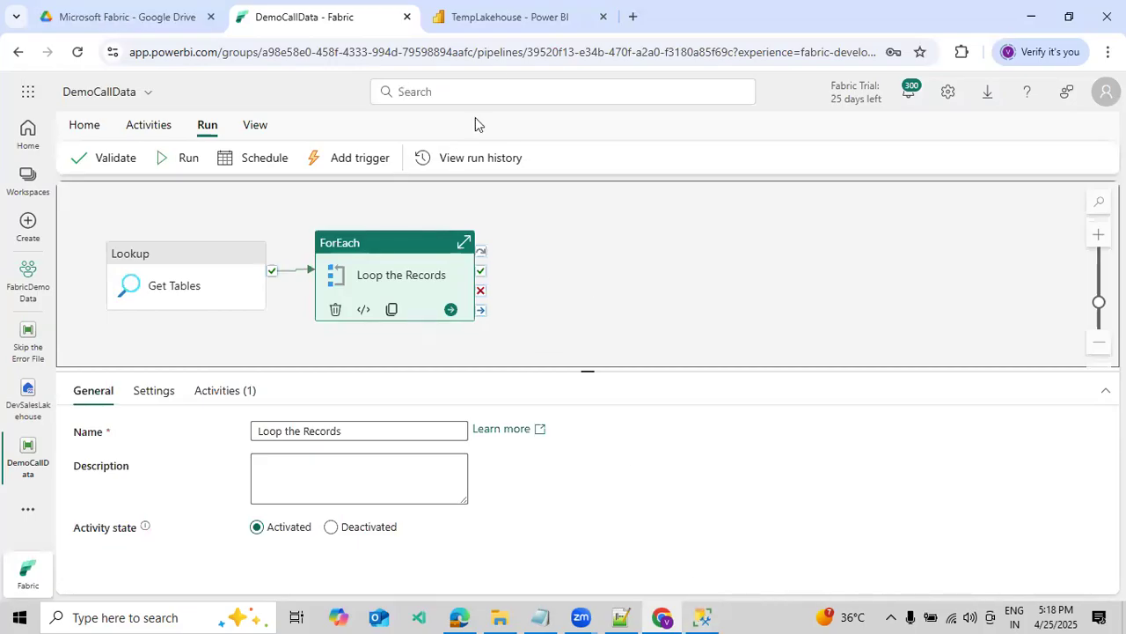
- Switch to the TempLakehouse page and refresh its dbo schema to check the existing tables before running the pipeline
{"action": "left_click", "coordinate": [495, 18]}
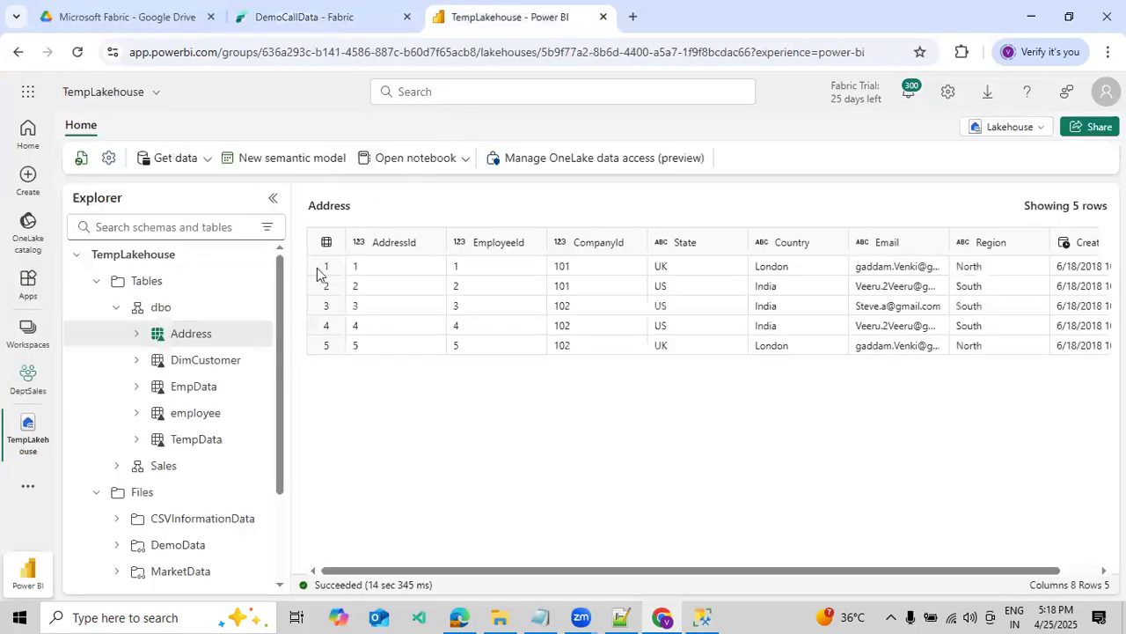
{"action": "left_click", "coordinate": [255, 308]}
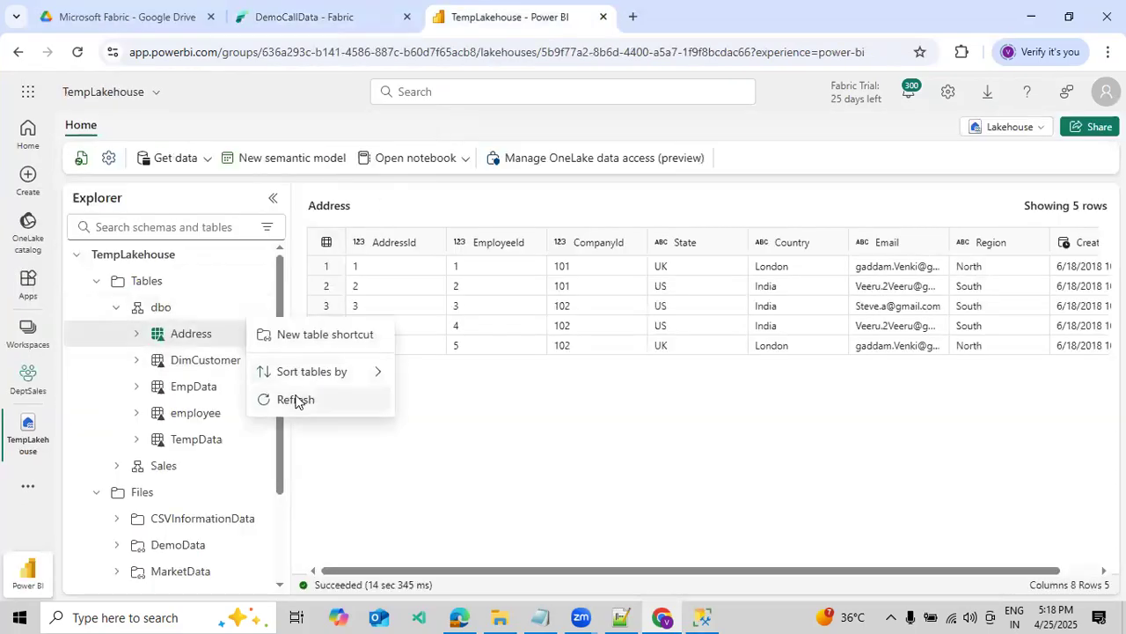
{"action": "left_click", "coordinate": [281, 399]}
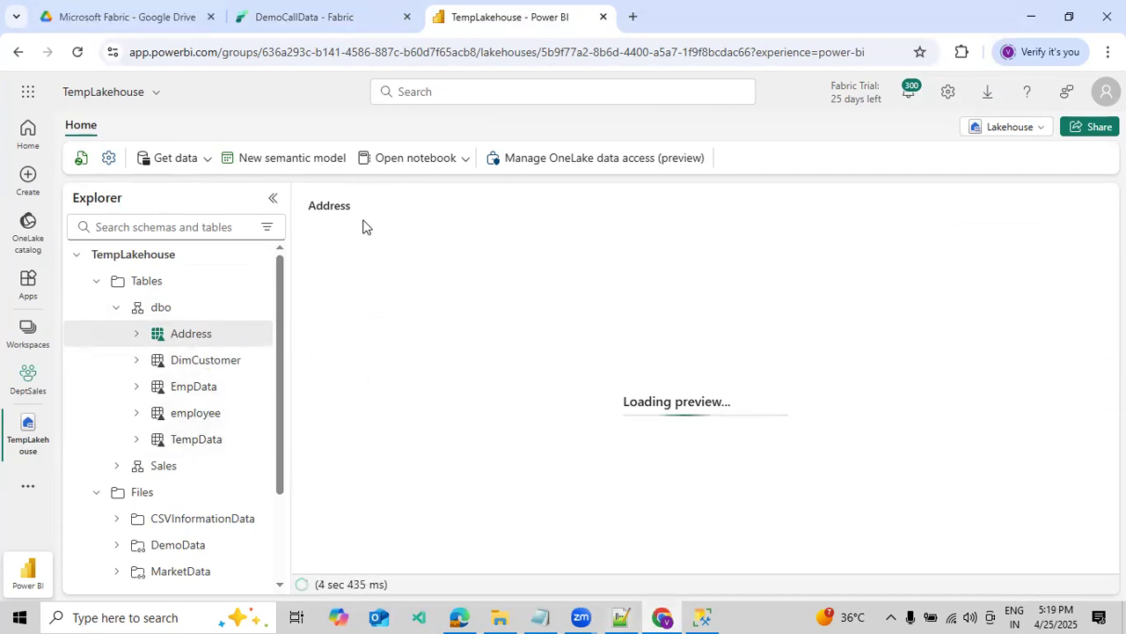
- Run the DemoCallData pipeline, enlarge the run output area, and reposition the activities on the canvas
{"action": "left_click", "coordinate": [314, 19]}
{"action": "left_click", "coordinate": [170, 161]}
{"action": "left_click", "coordinate": [628, 277]}
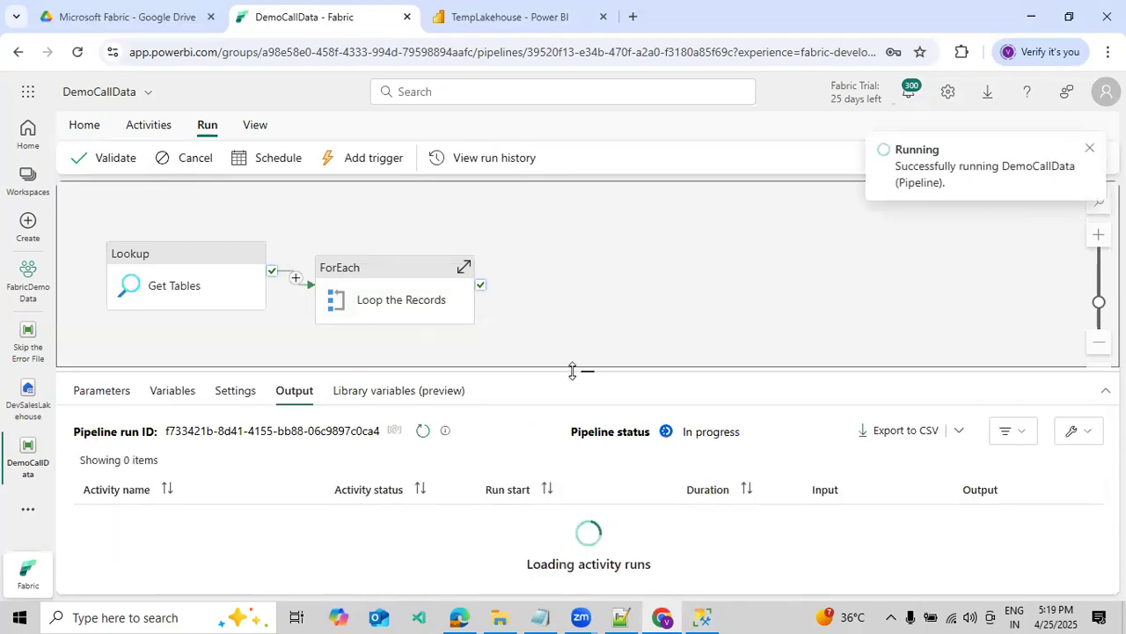
{"action": "left_click_drag", "start_coordinate": [575, 370], "coordinate": [577, 334]}
{"action": "left_click_drag", "start_coordinate": [576, 252], "coordinate": [604, 238]}
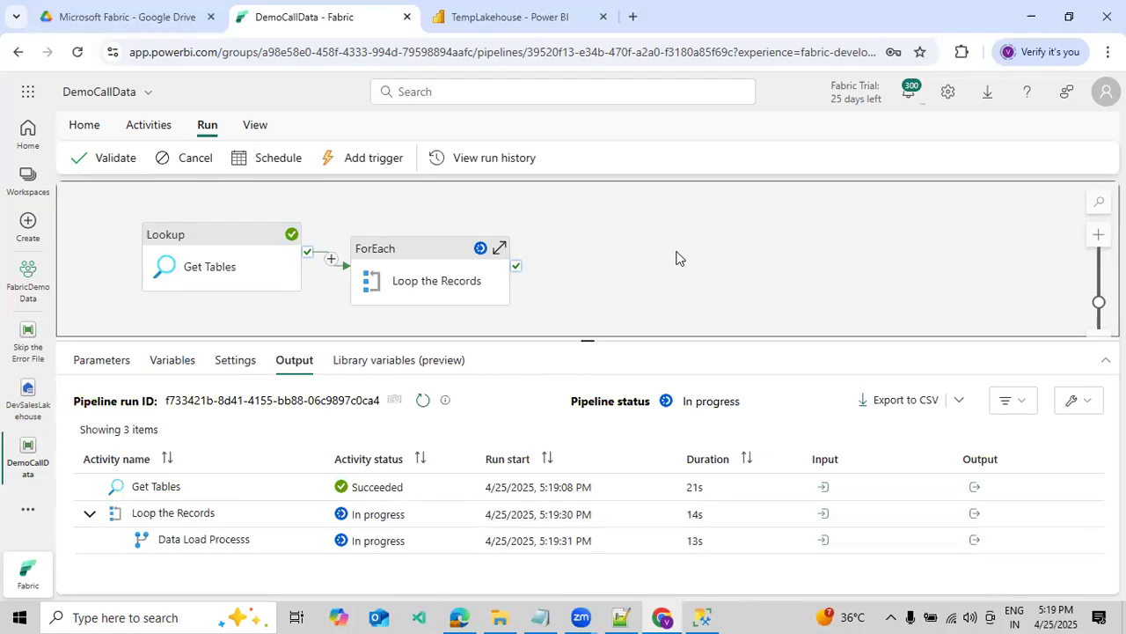
- Examine the Get Tables activity's output in an enlarged view, highlighting the returned RegionInfo values, and close it
{"action": "left_click", "coordinate": [974, 487]}
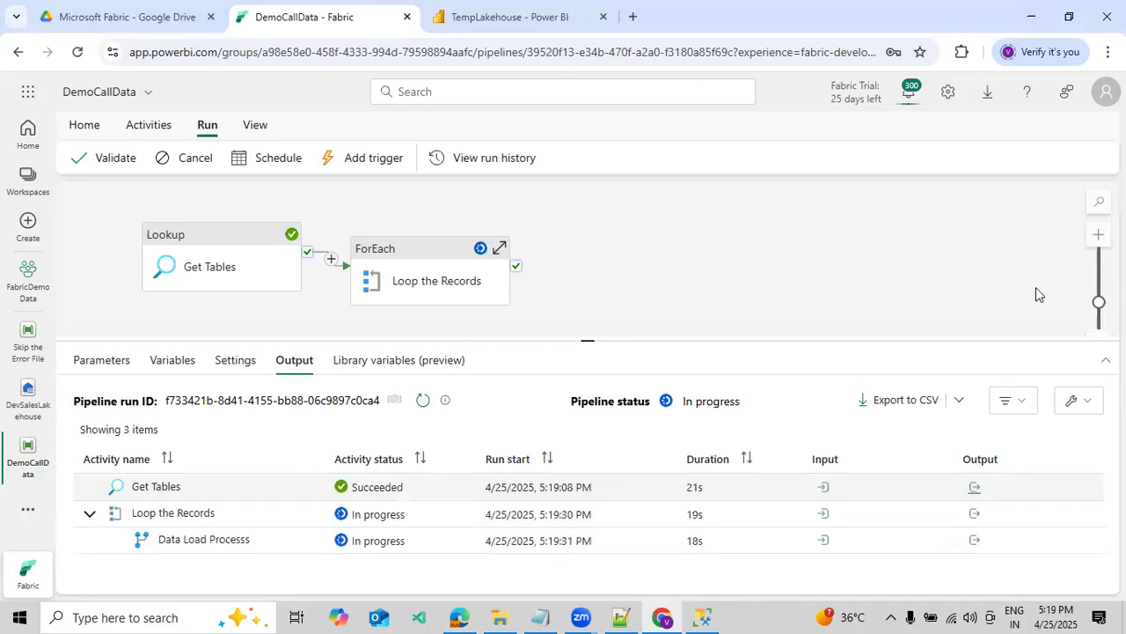
{"action": "left_click", "coordinate": [1065, 258]}
{"action": "double_click", "coordinate": [148, 328]}
{"action": "left_click_drag", "start_coordinate": [247, 356], "coordinate": [245, 372]}
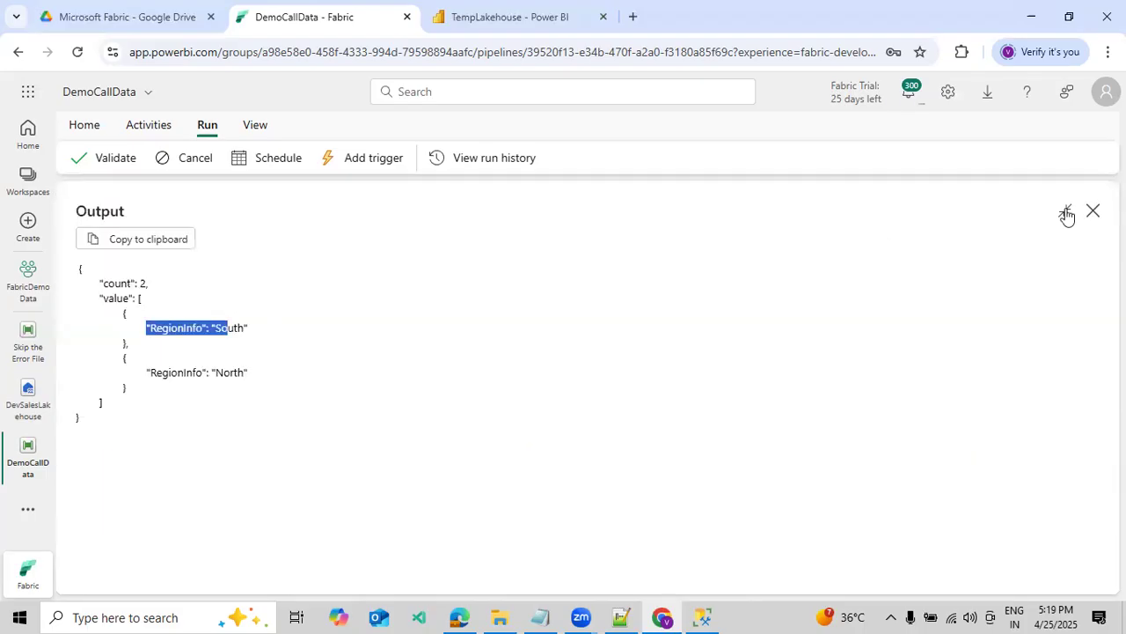
{"action": "left_click", "coordinate": [1094, 212]}
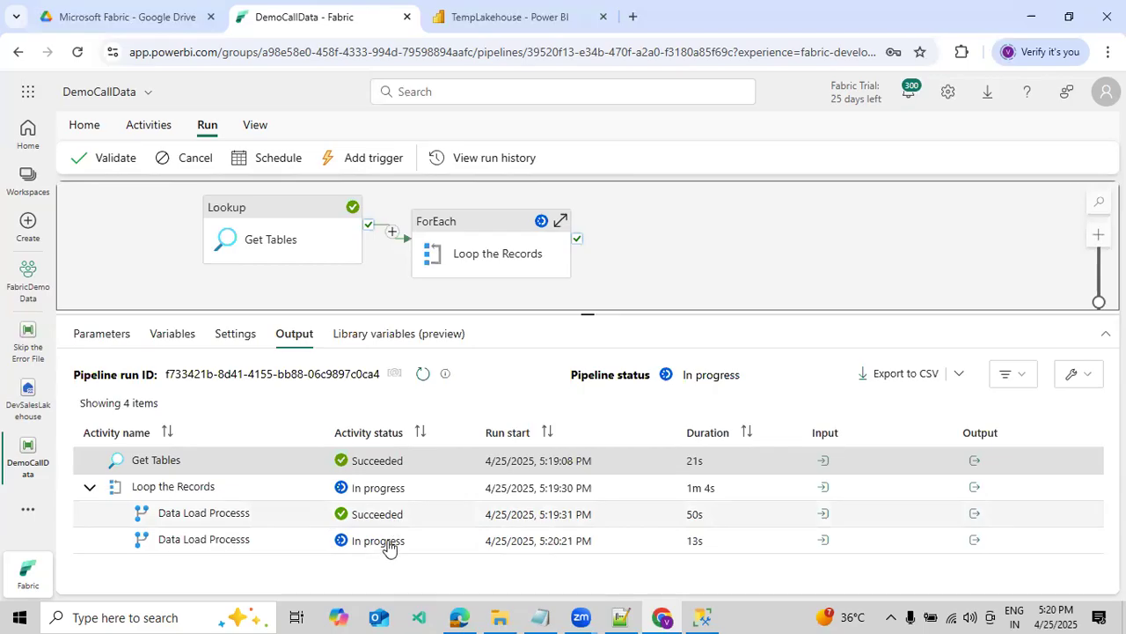
- Return to TempLakehouse during the pipeline run and refresh the dbo schema to look for newly loaded region tables
{"action": "left_click", "coordinate": [483, 28]}
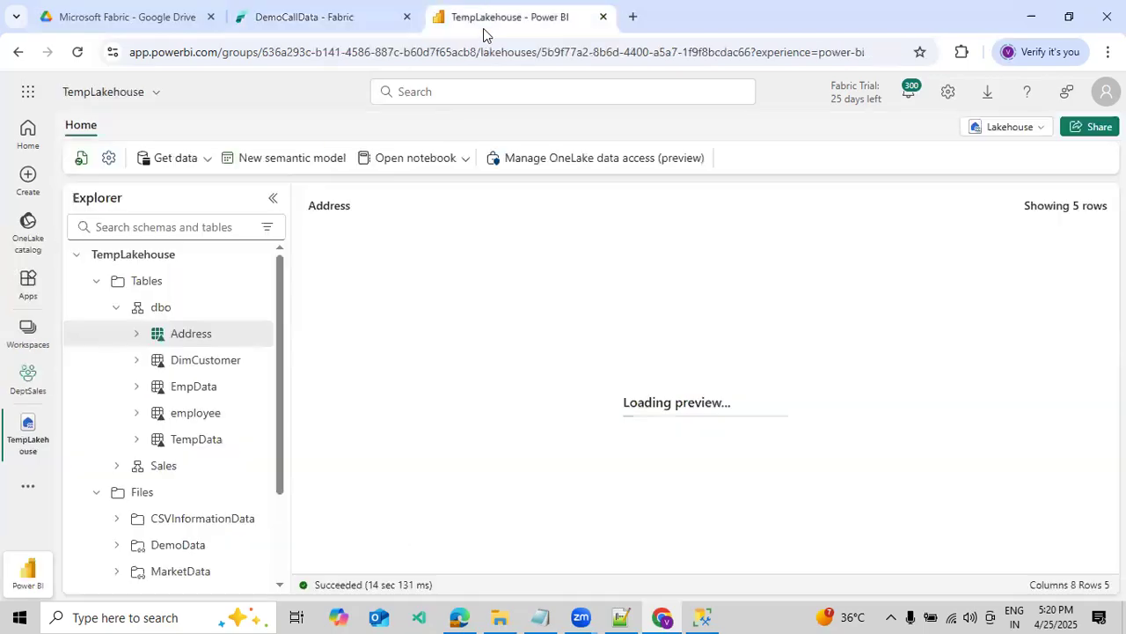
{"action": "left_click", "coordinate": [256, 307]}
{"action": "left_click", "coordinate": [271, 398]}
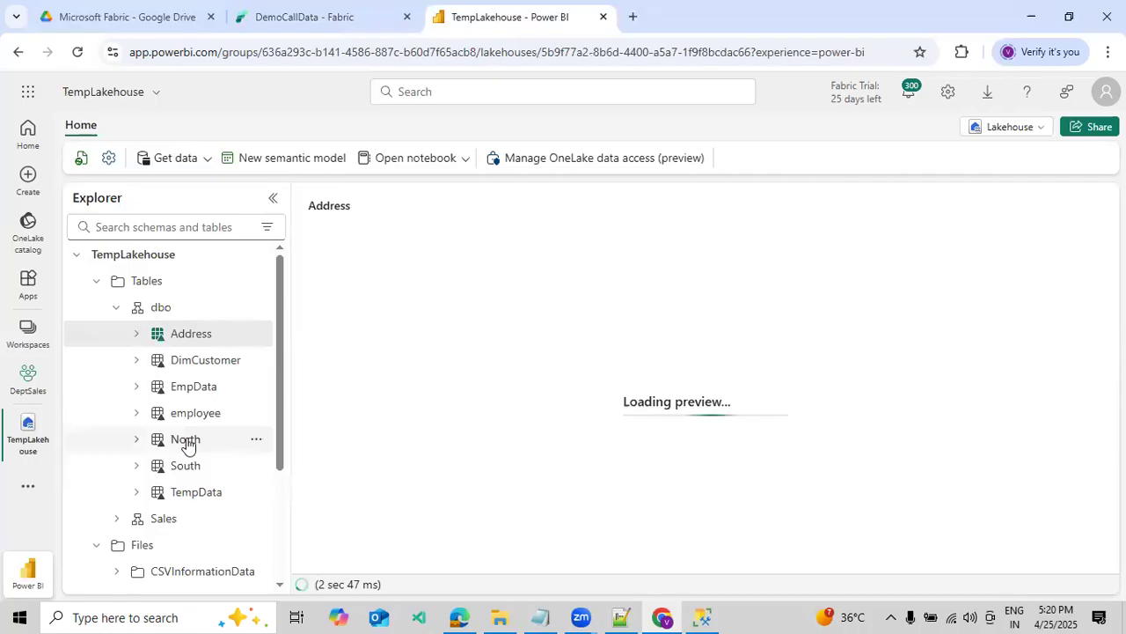
- Preview the rows of the North and South tables, and return to the DemoCallData pipeline to check the run status
{"action": "left_click", "coordinate": [186, 443]}
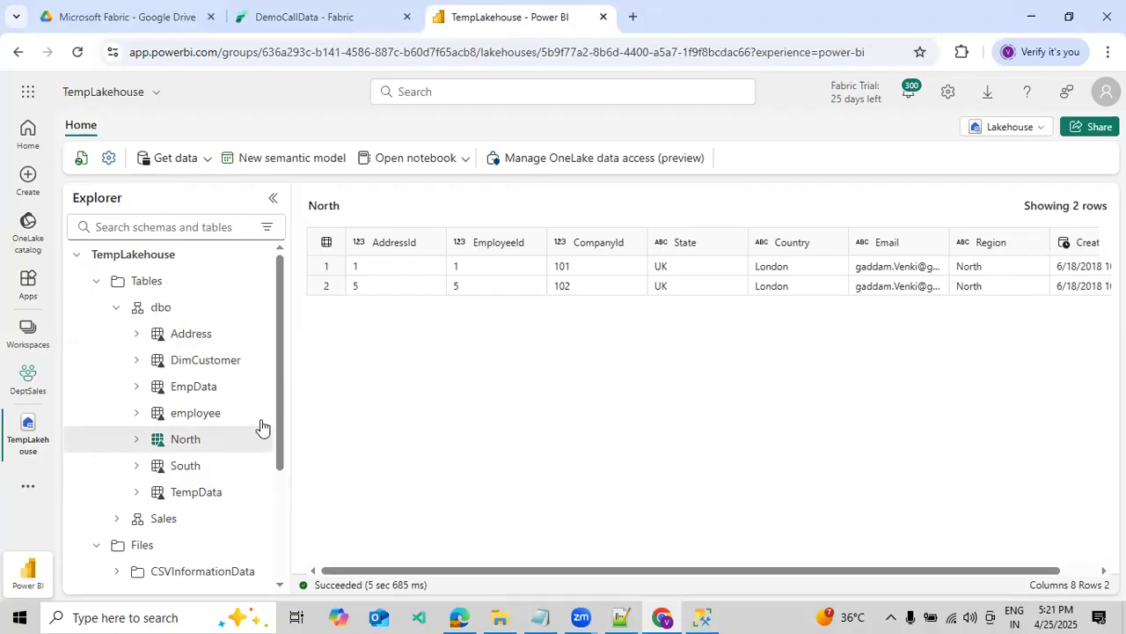
{"action": "left_click", "coordinate": [187, 472]}
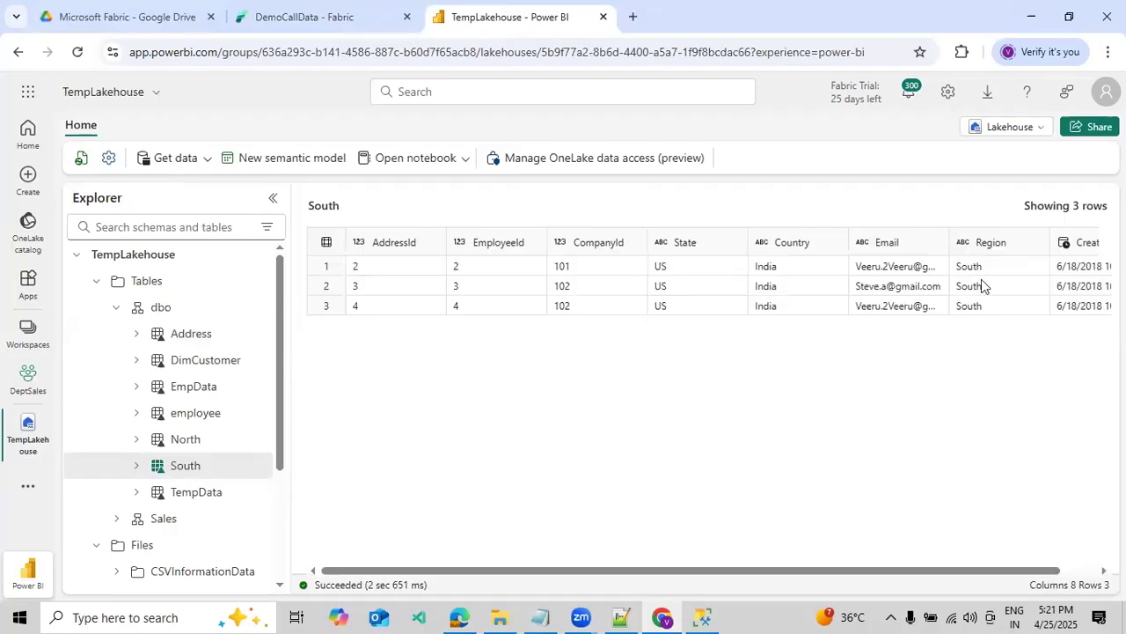
{"action": "left_click", "coordinate": [211, 439]}
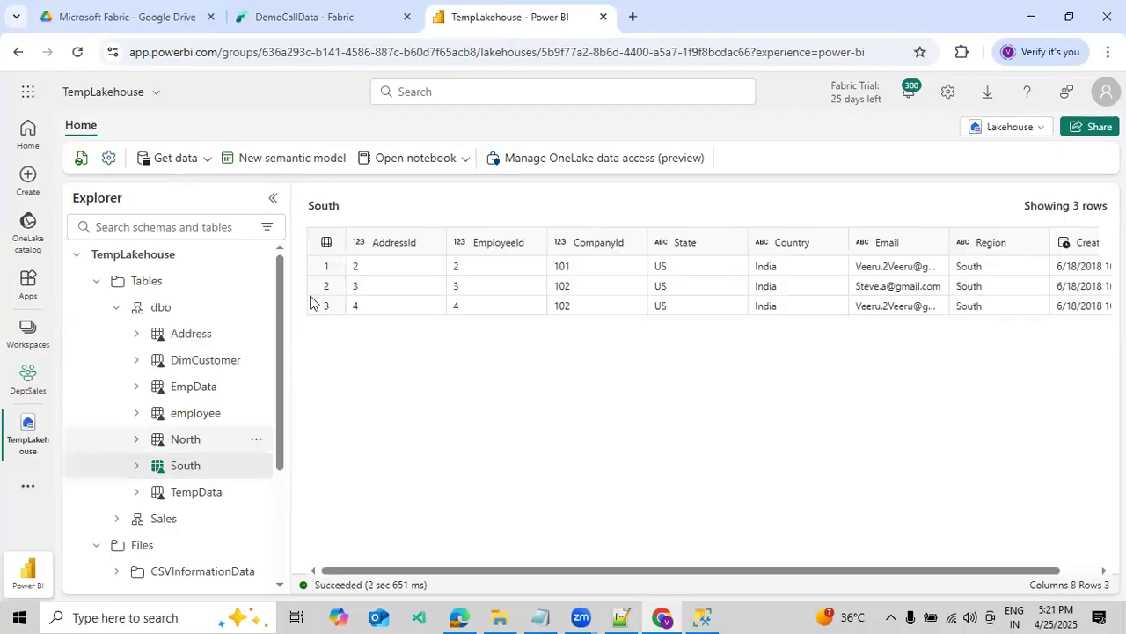
{"action": "left_click", "coordinate": [281, 29]}
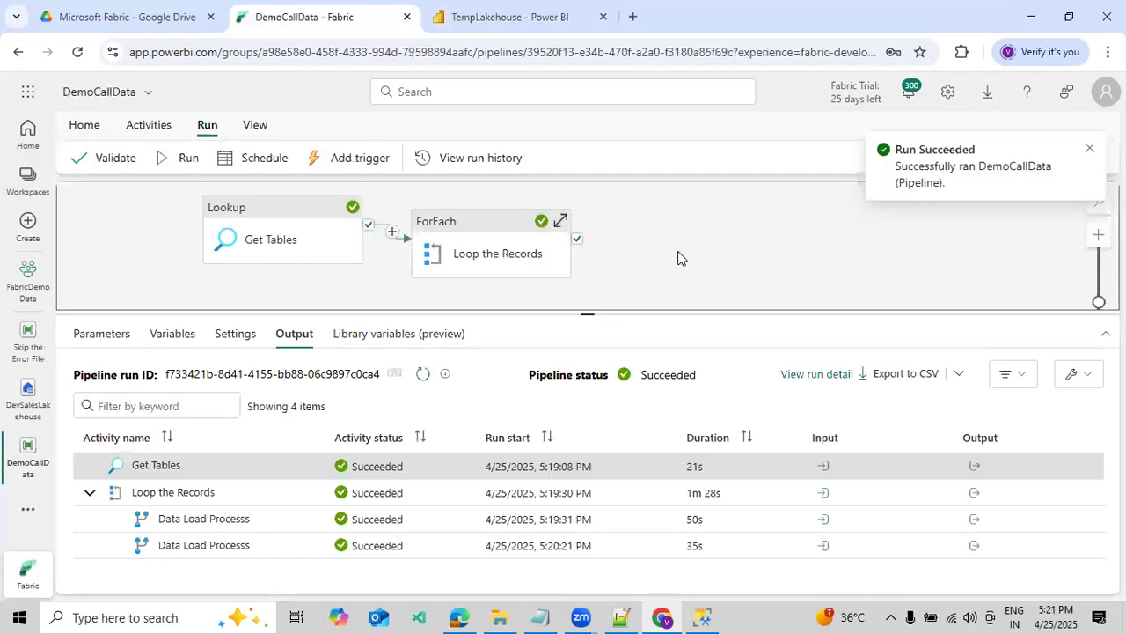